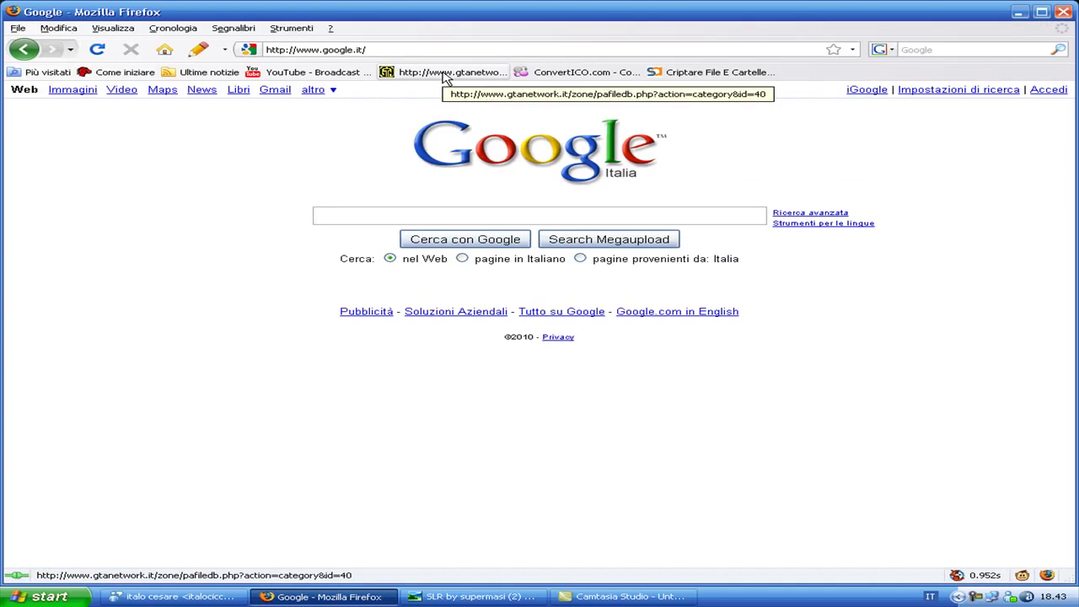
Minimize the browser, view the Mercedes SLR screenshot in the image viewer, and close it
{"action": "left_click", "coordinate": [1020, 12]}
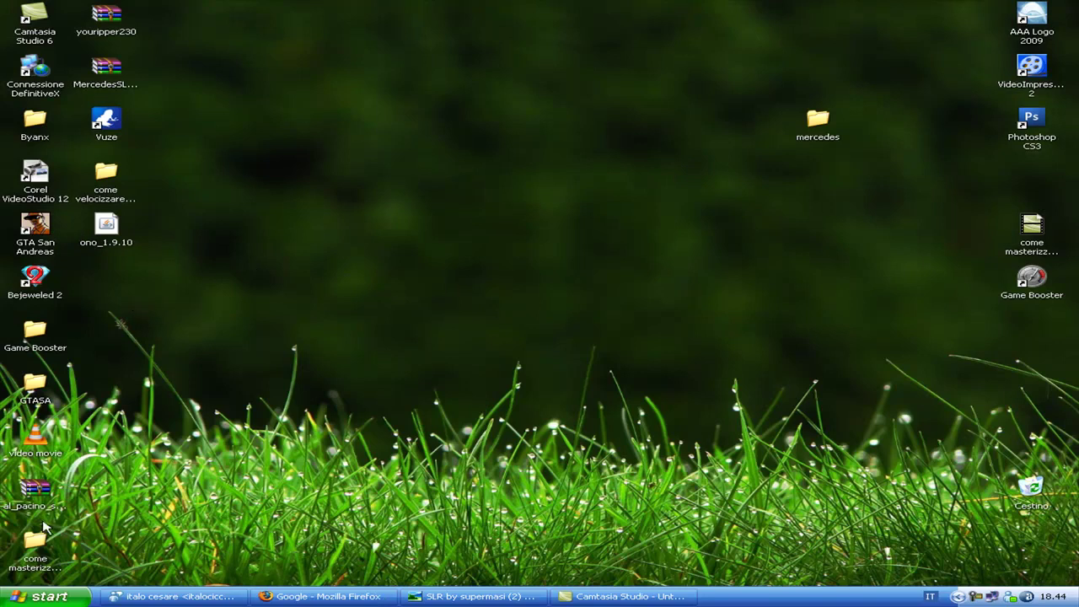
{"action": "left_click", "coordinate": [472, 596]}
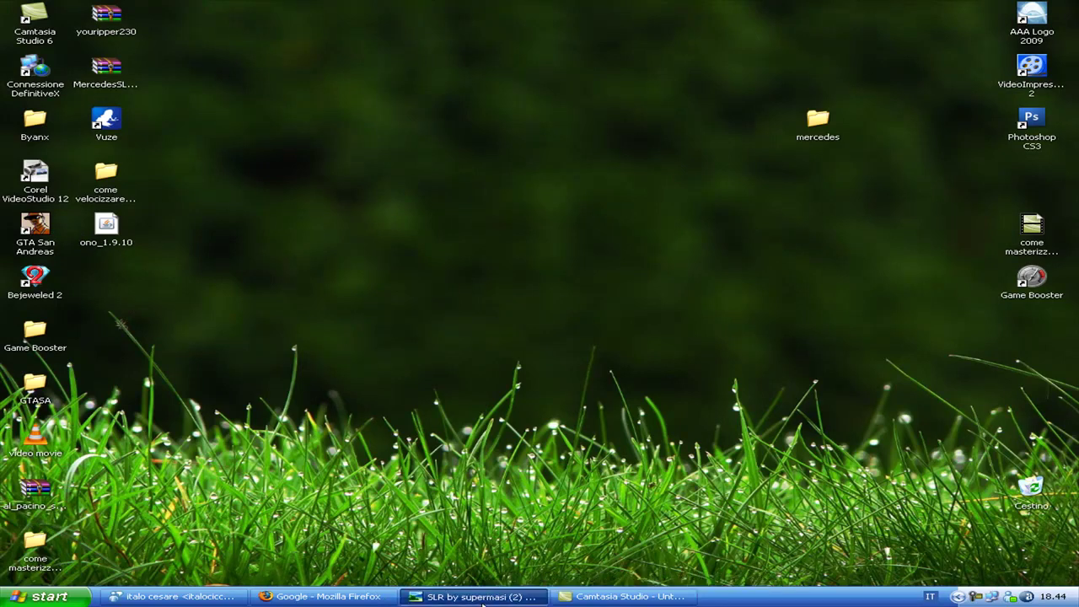
{"action": "left_click_drag", "start_coordinate": [477, 188], "coordinate": [545, 196]}
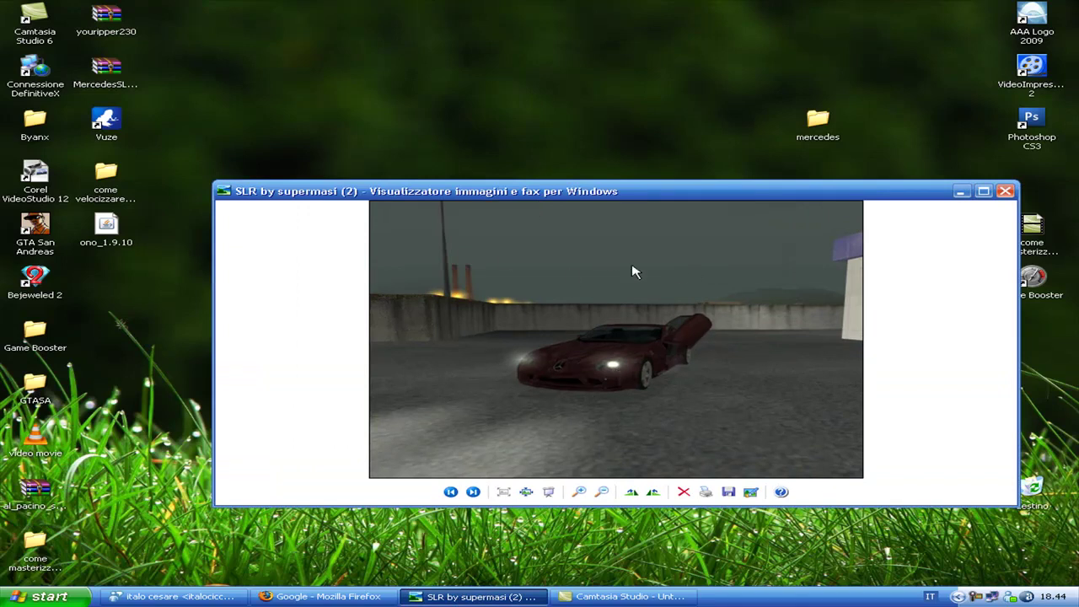
{"action": "left_click", "coordinate": [1004, 192]}
Move IMGTool out of the GTASA folder onto the desktop and close the folder
{"action": "double_click", "coordinate": [32, 391]}
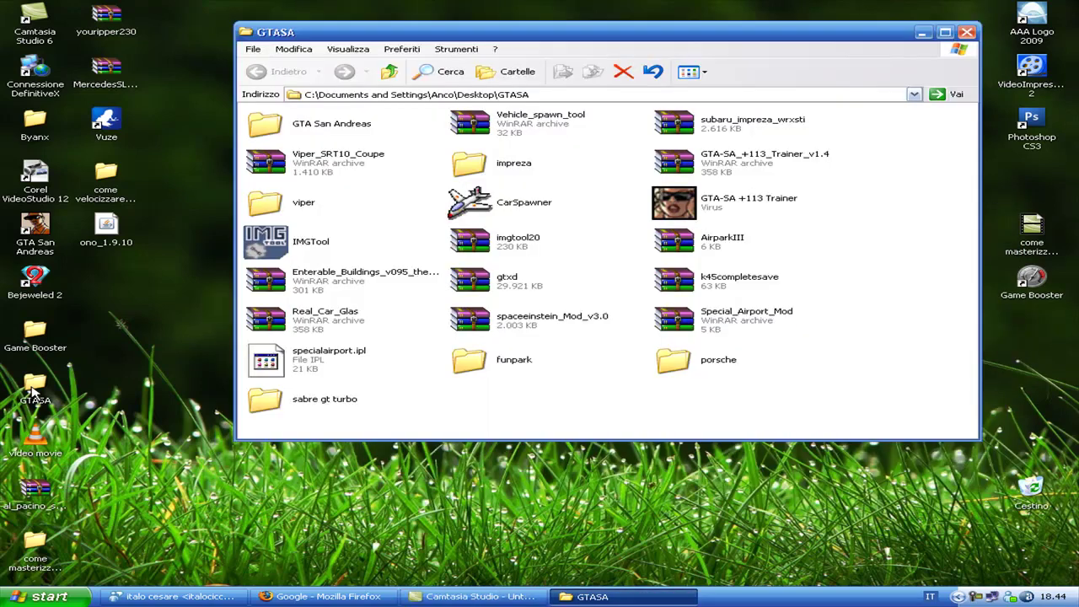
{"action": "left_click_drag", "start_coordinate": [265, 246], "coordinate": [103, 279]}
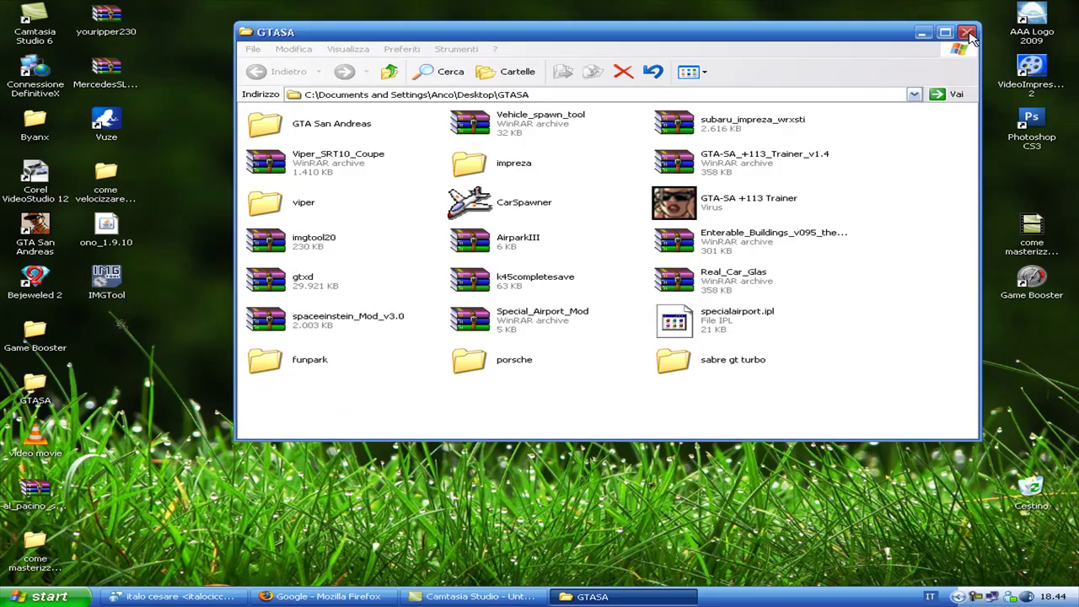
{"action": "left_click", "coordinate": [966, 32]}
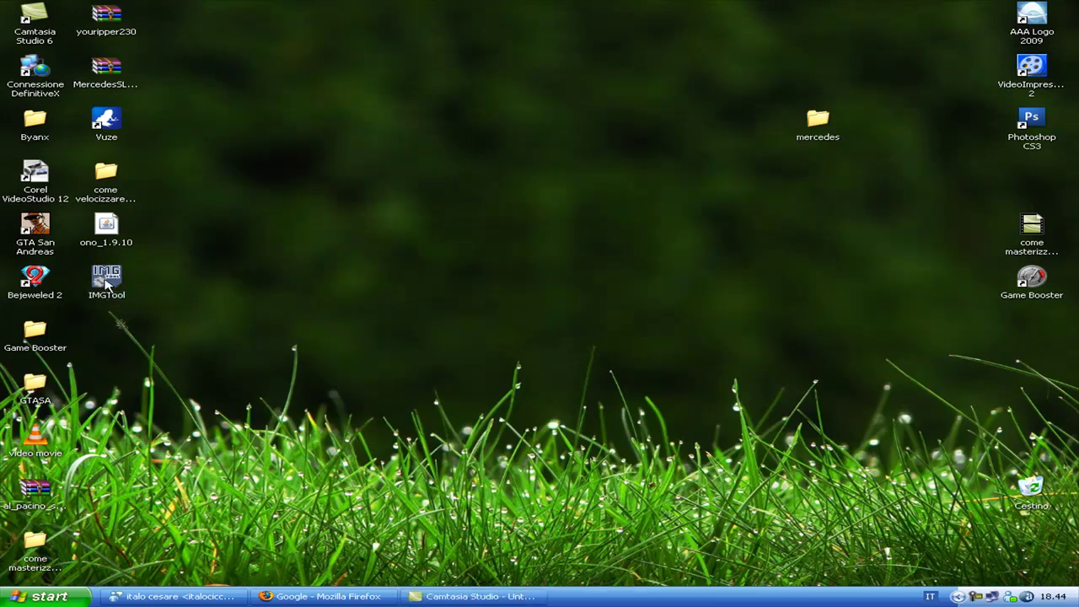
Extract supergt.txd, supergt.dff and readme.txt from the MercedesSLRbysupermasi archive into the desktop's mercedes folder
{"action": "left_click_drag", "start_coordinate": [101, 91], "coordinate": [478, 135]}
{"action": "double_click", "coordinate": [470, 128]}
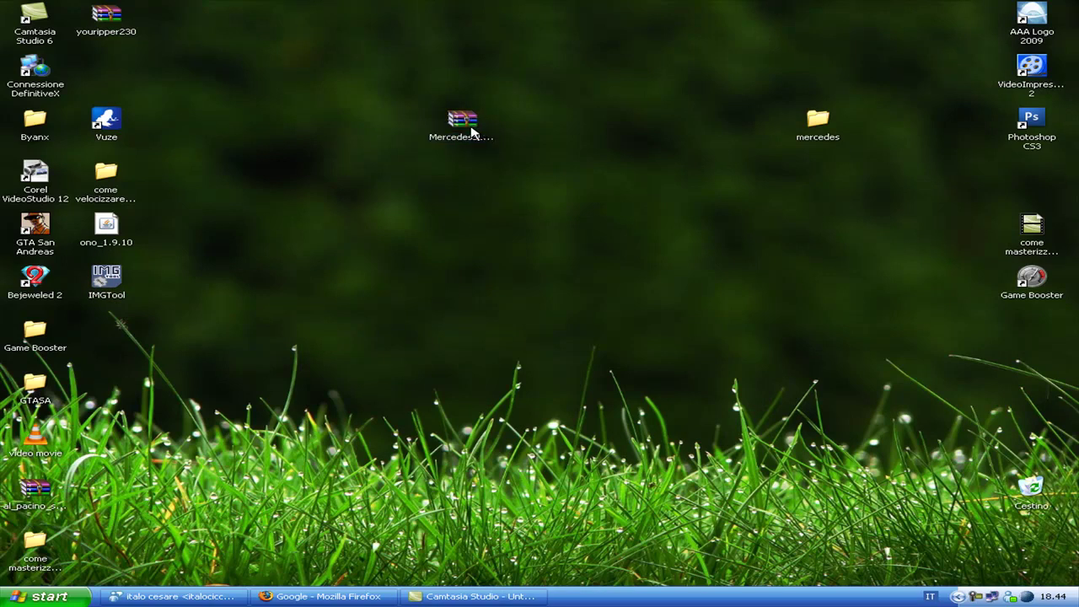
{"action": "left_click_drag", "start_coordinate": [456, 120], "coordinate": [590, 272]}
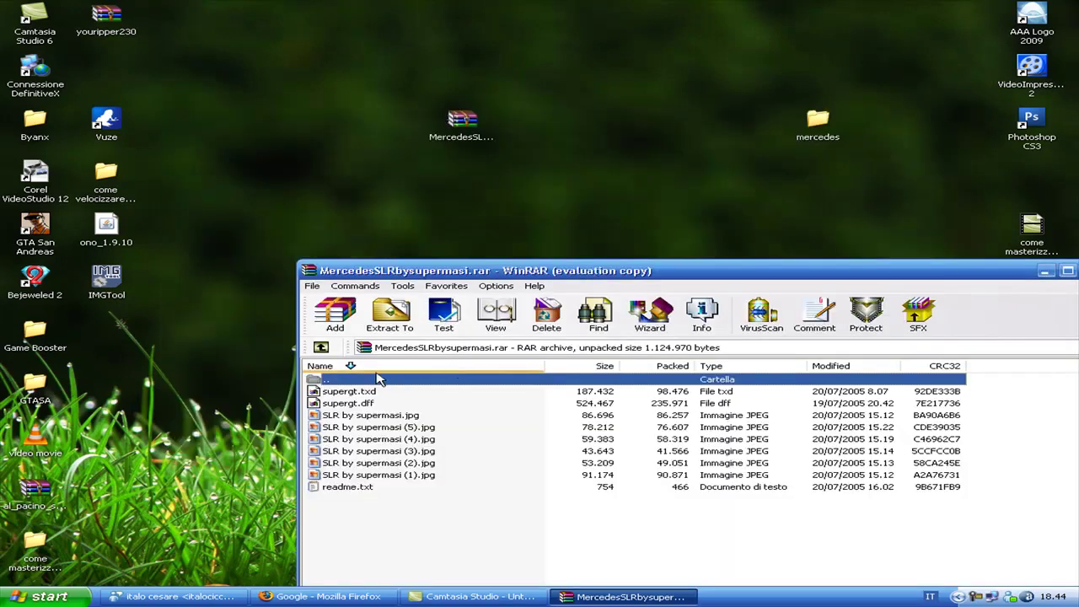
{"action": "left_click", "coordinate": [387, 396]}
{"action": "left_click", "coordinate": [348, 403], "text": "shift"}
{"action": "left_click_drag", "start_coordinate": [349, 404], "coordinate": [822, 120]}
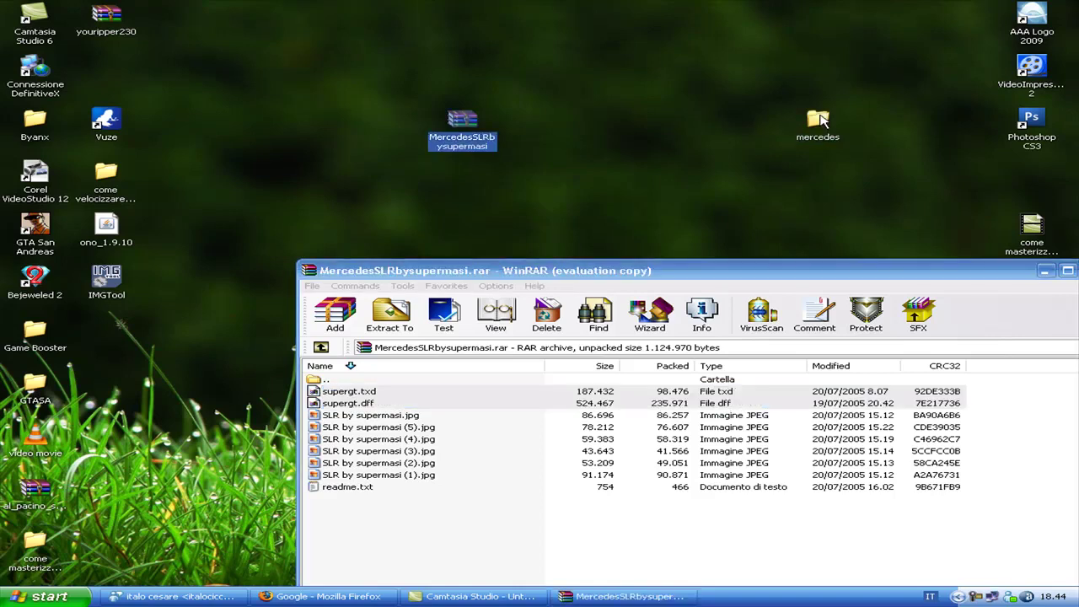
{"action": "left_click", "coordinate": [399, 392]}
{"action": "left_click_drag", "start_coordinate": [354, 487], "coordinate": [821, 142]}
Close the archive window and put the MercedesSLRbysupermasi archive back among the desktop icons below youripper230
{"action": "left_click_drag", "start_coordinate": [836, 268], "coordinate": [729, 248]}
{"action": "left_click", "coordinate": [731, 248]}
{"action": "left_click_drag", "start_coordinate": [477, 143], "coordinate": [127, 91]}
Launch IMG Tool 2.0 and open the gta3.img archive
{"action": "double_click", "coordinate": [114, 281]}
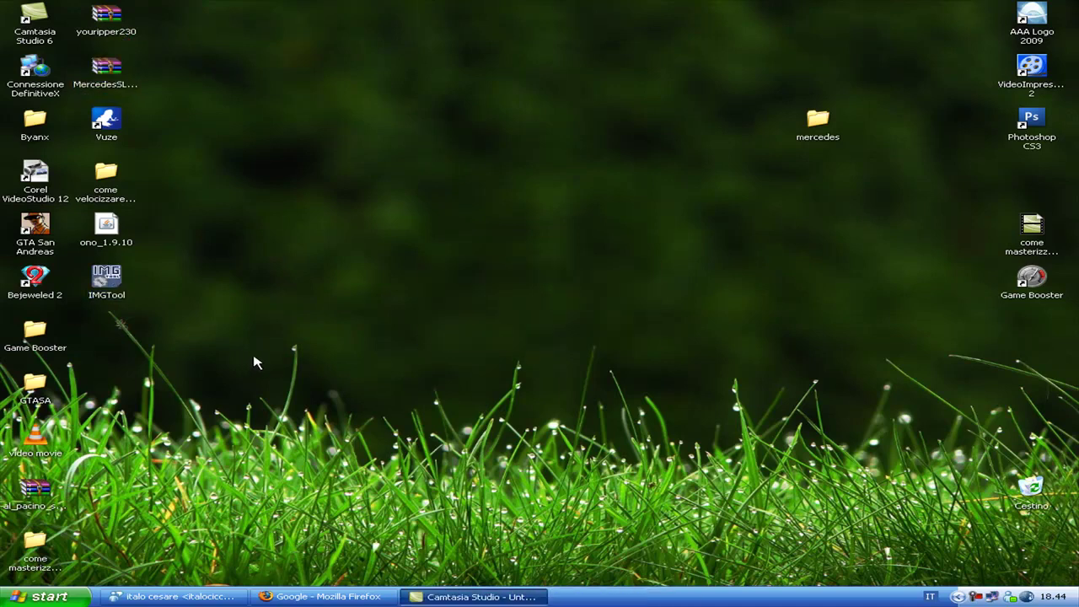
{"action": "left_click", "coordinate": [392, 242]}
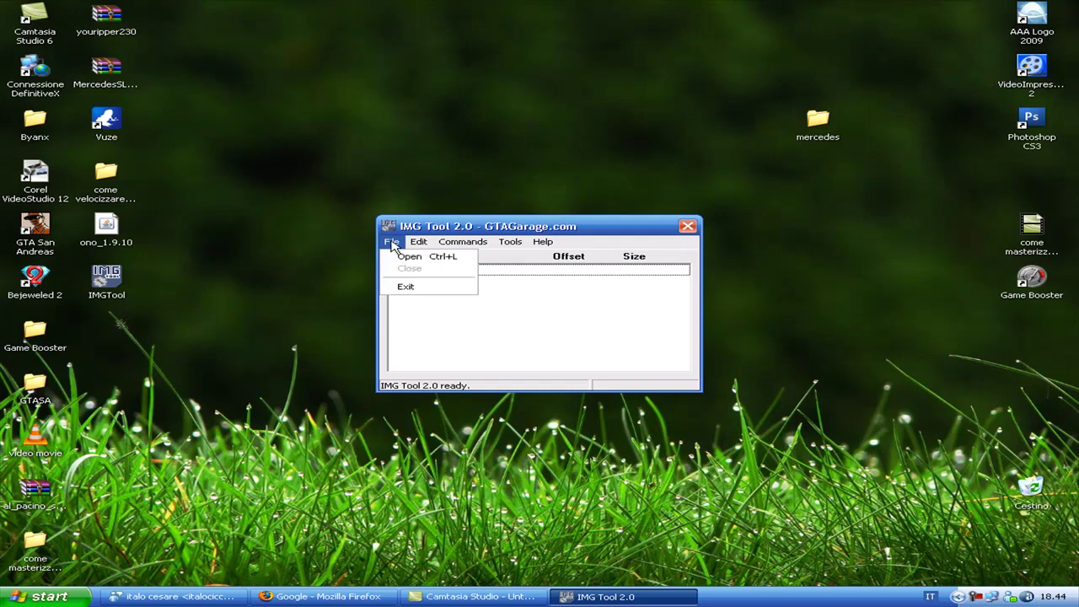
{"action": "left_click", "coordinate": [399, 258]}
{"action": "left_click", "coordinate": [401, 219]}
{"action": "left_click", "coordinate": [755, 365]}
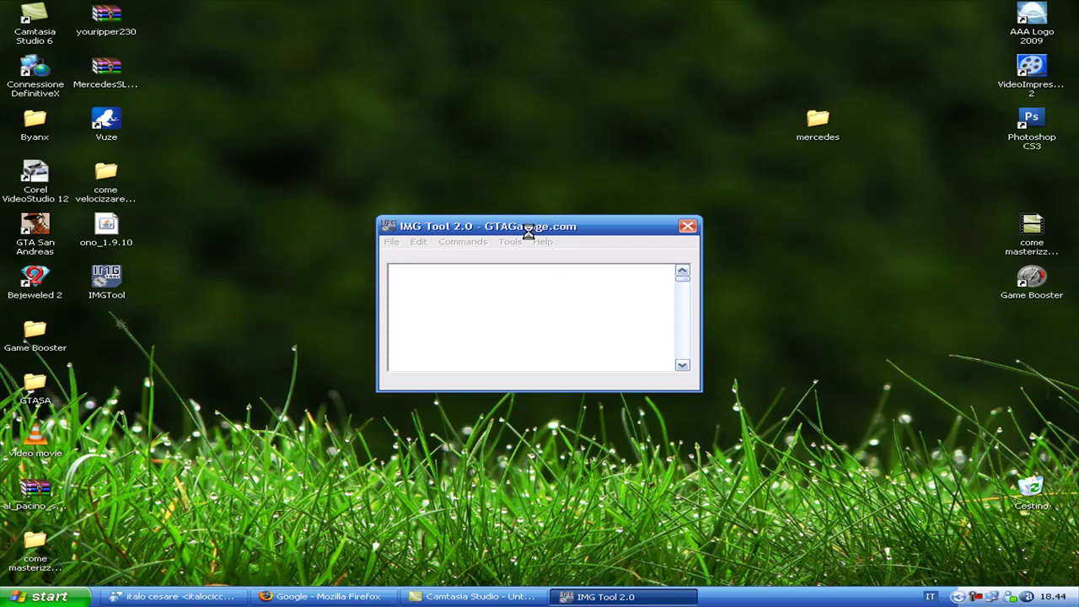
Check the replacement file names in the mercedes folder and find the supergt entry in gta3.img
{"action": "left_click_drag", "start_coordinate": [506, 226], "coordinate": [535, 210]}
{"action": "left_click", "coordinate": [447, 225]}
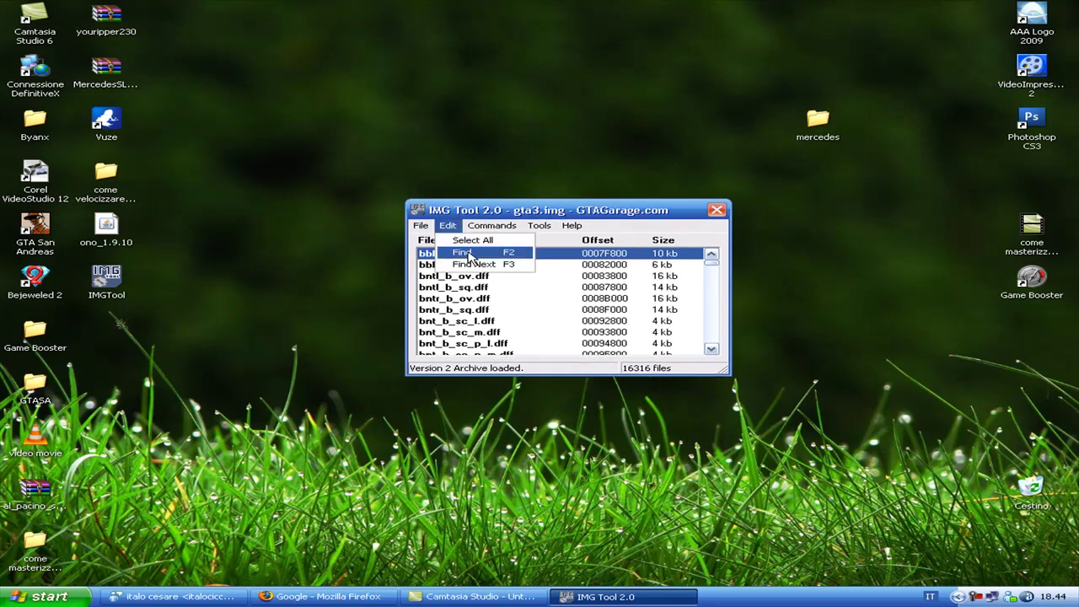
{"action": "left_click", "coordinate": [469, 255]}
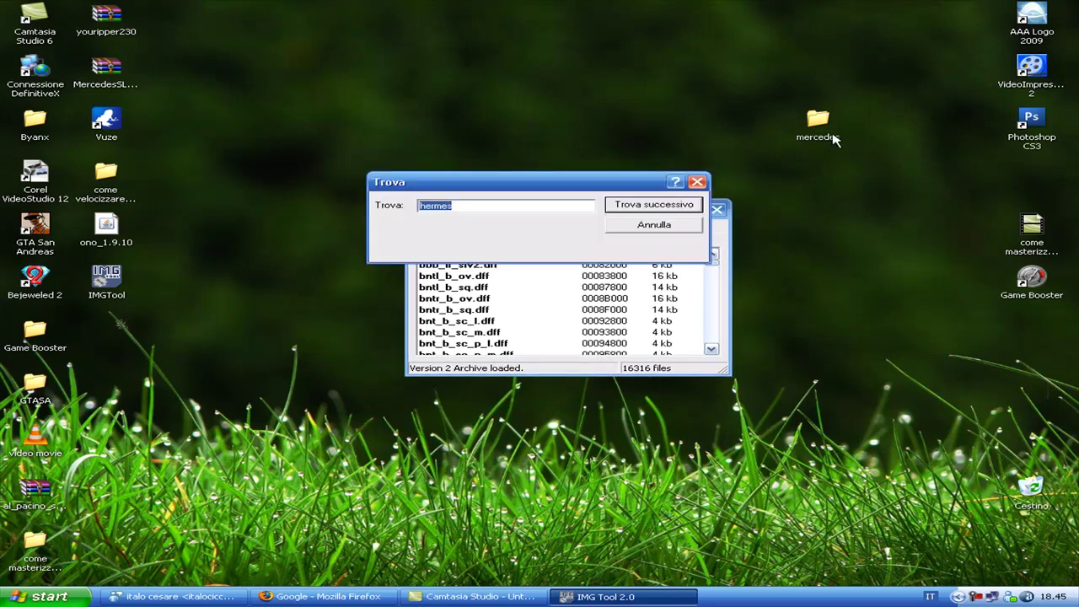
{"action": "double_click", "coordinate": [817, 122]}
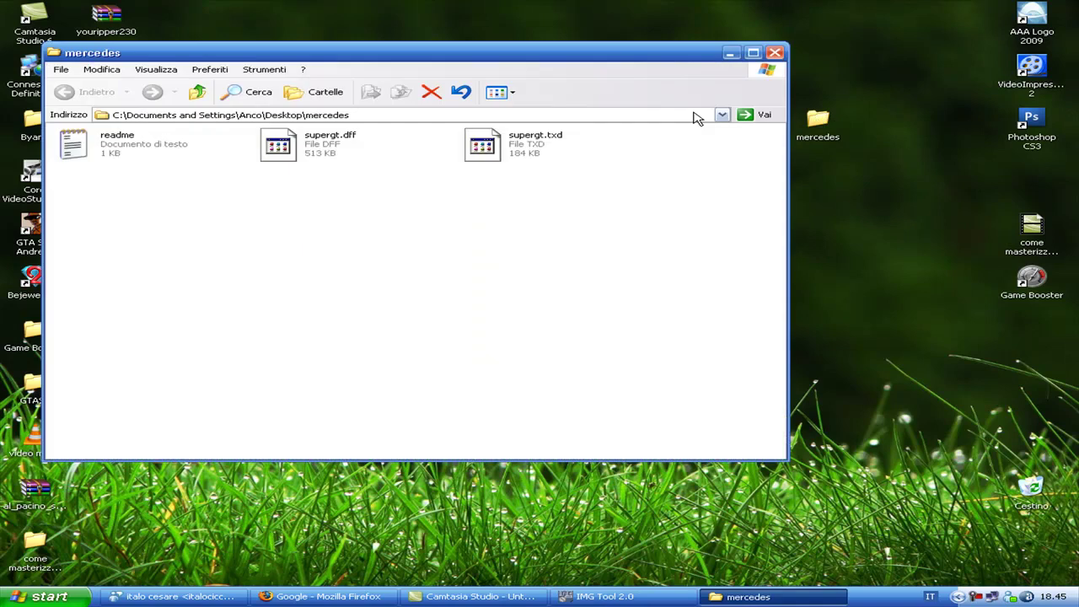
{"action": "left_click_drag", "start_coordinate": [500, 60], "coordinate": [735, 266]}
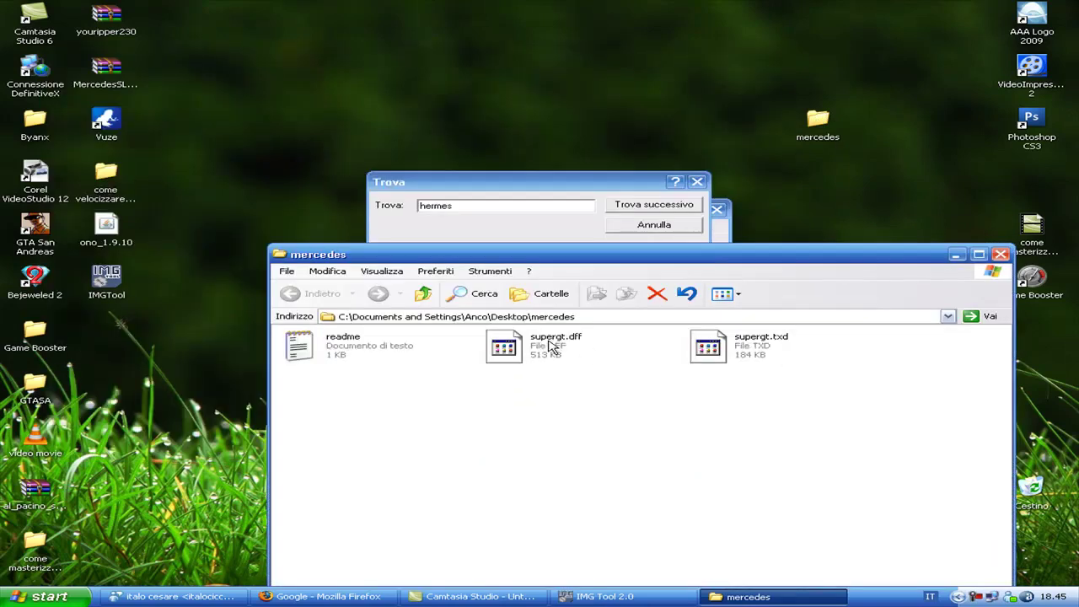
{"action": "left_click", "coordinate": [955, 254]}
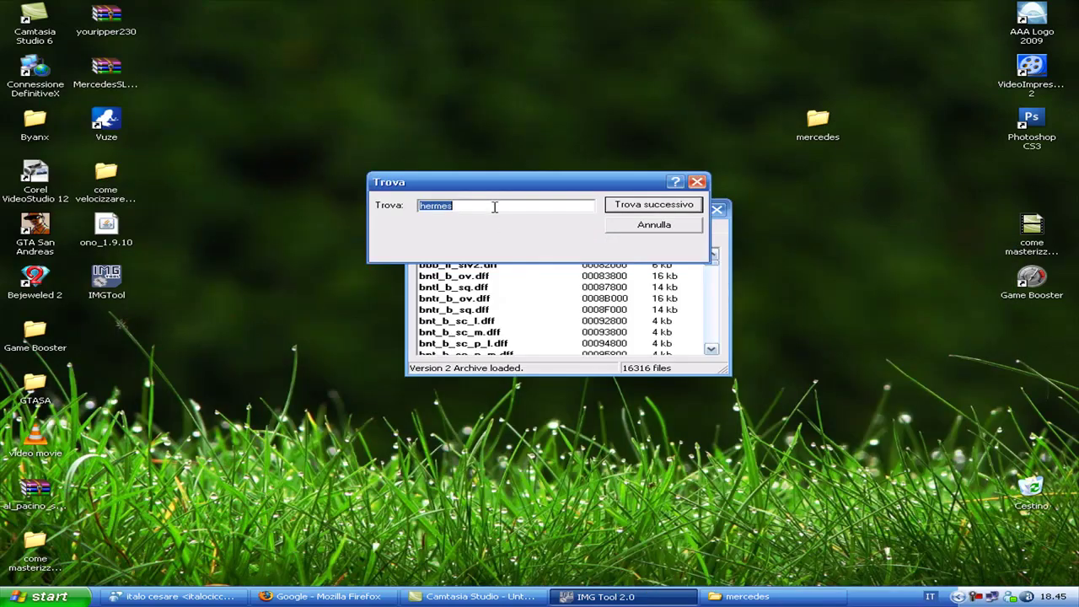
{"action": "type", "text": "supergt"}
{"action": "key", "text": "Return"}
{"action": "key", "text": "Escape"}
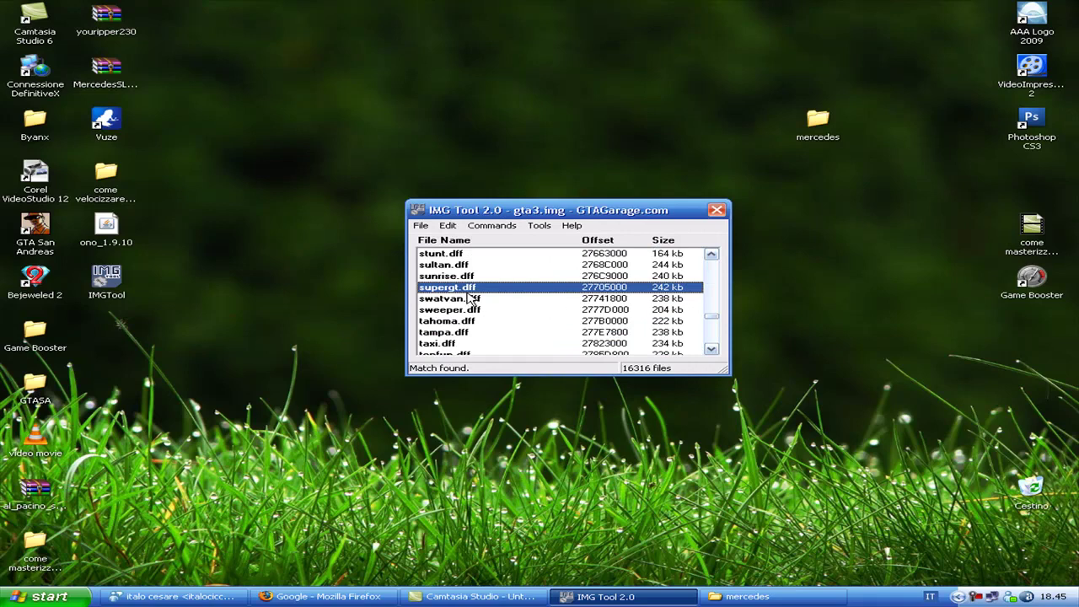
Replace supergt.dff in gta3.img with the supergt.dff file from the desktop's mercedes folder
{"action": "right_click", "coordinate": [458, 290]}
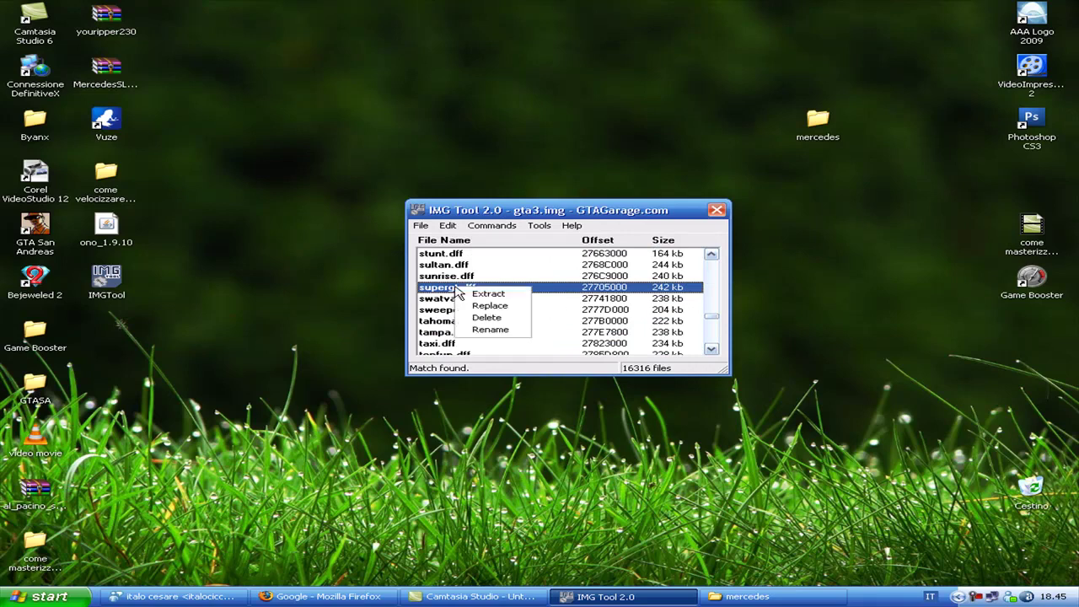
{"action": "left_click", "coordinate": [495, 314]}
{"action": "left_click", "coordinate": [337, 213]}
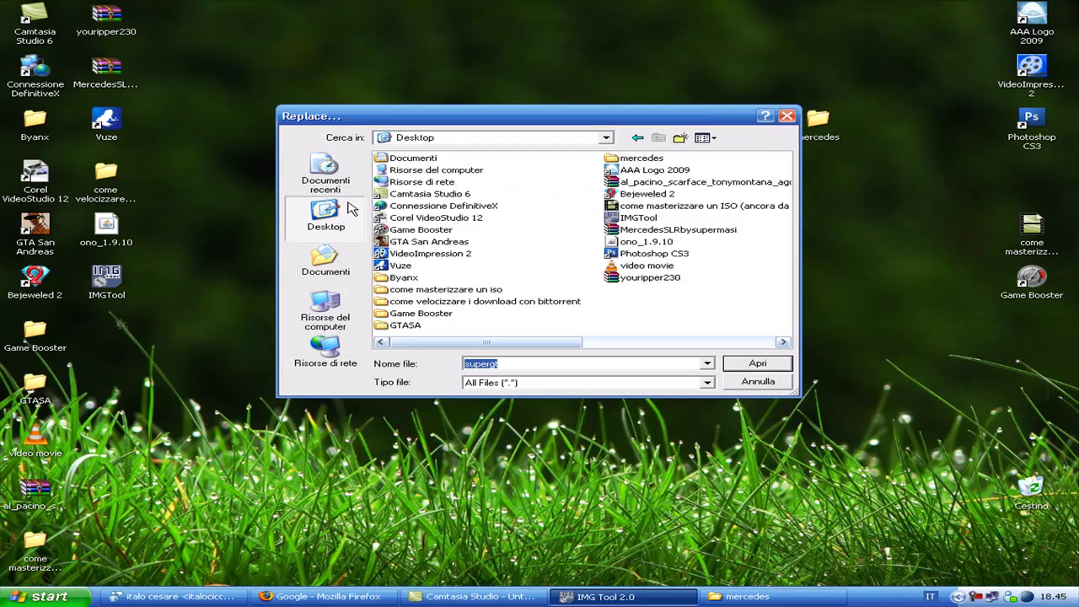
{"action": "double_click", "coordinate": [634, 159]}
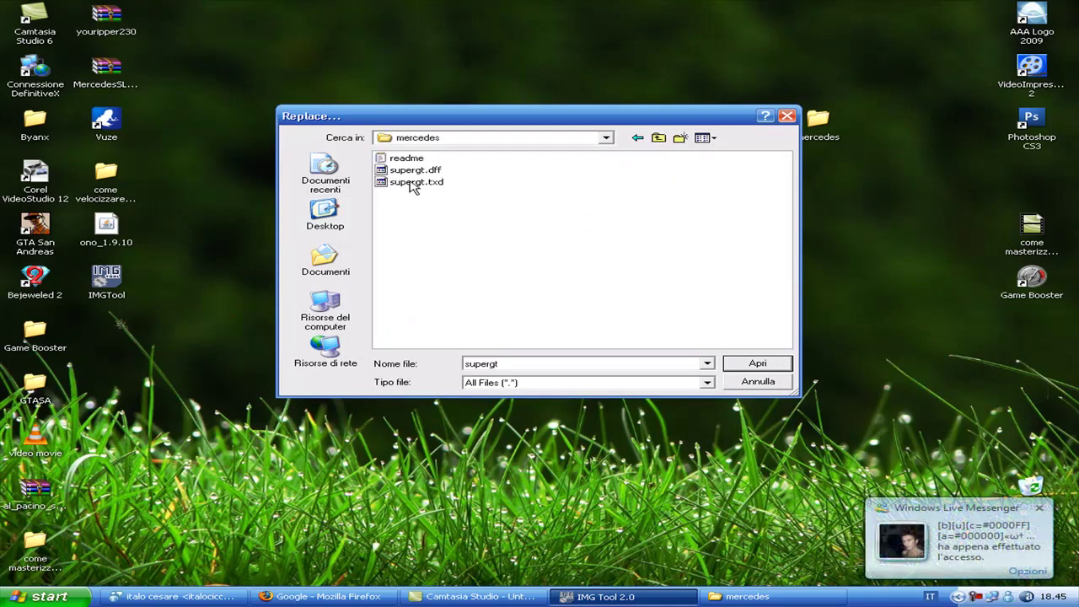
{"action": "left_click", "coordinate": [415, 171]}
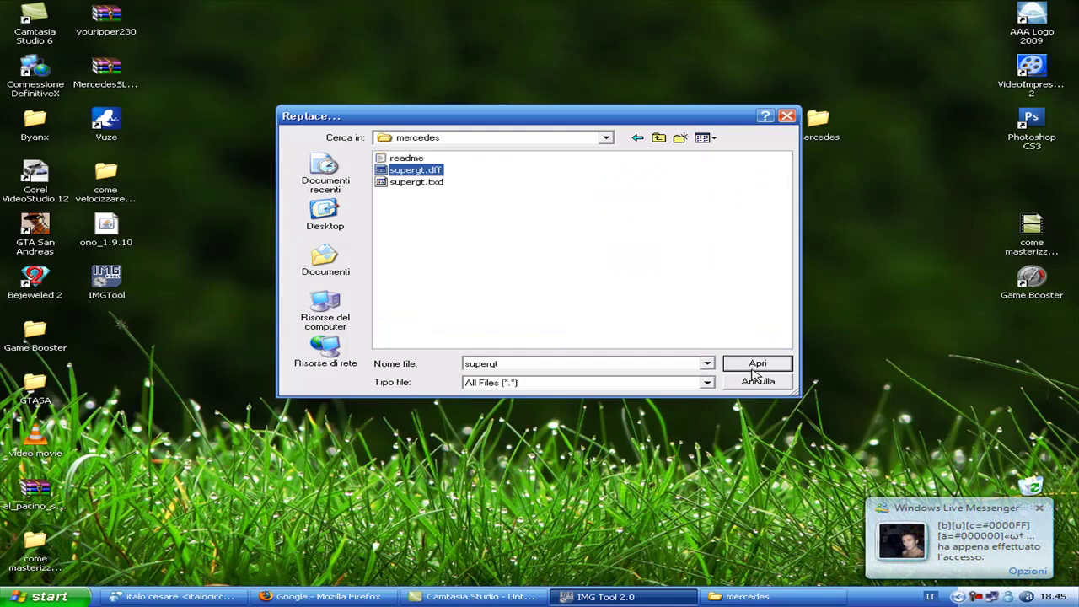
{"action": "left_click", "coordinate": [752, 371]}
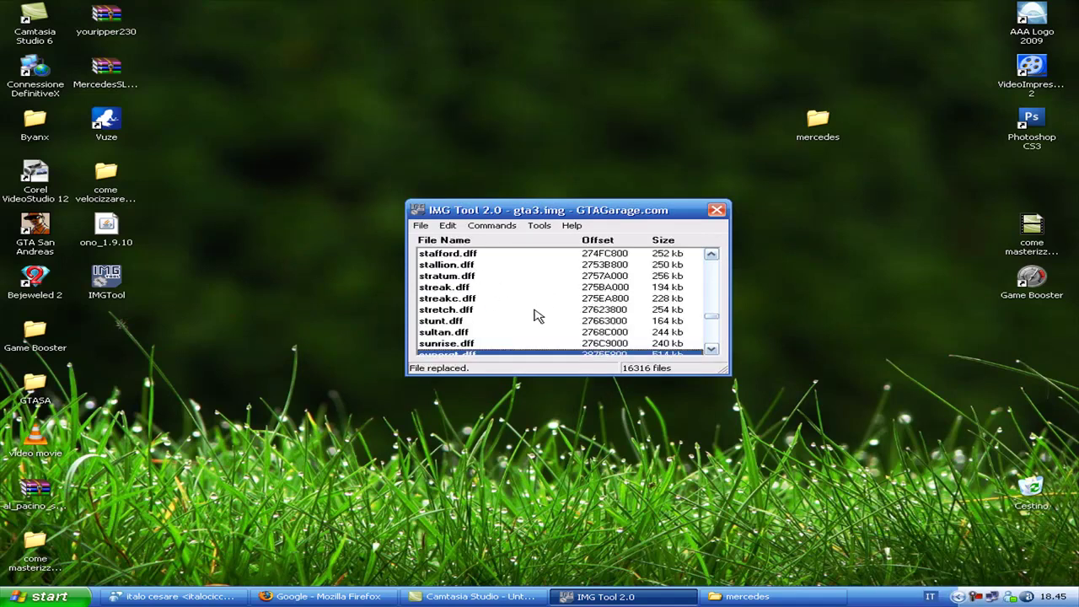
{"action": "scroll", "coordinate": [531, 313], "scroll_direction": "down", "scroll_amount": 1}
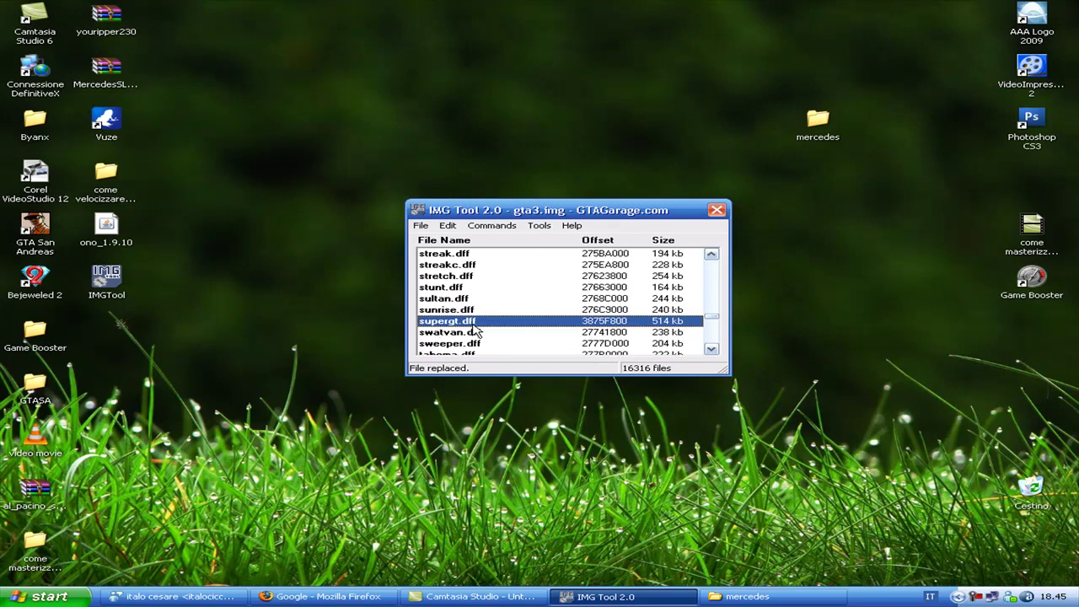
Find the next supergt match in gta3.img and replace supergt.txd with the version in the mercedes folder
{"action": "left_click", "coordinate": [447, 226]}
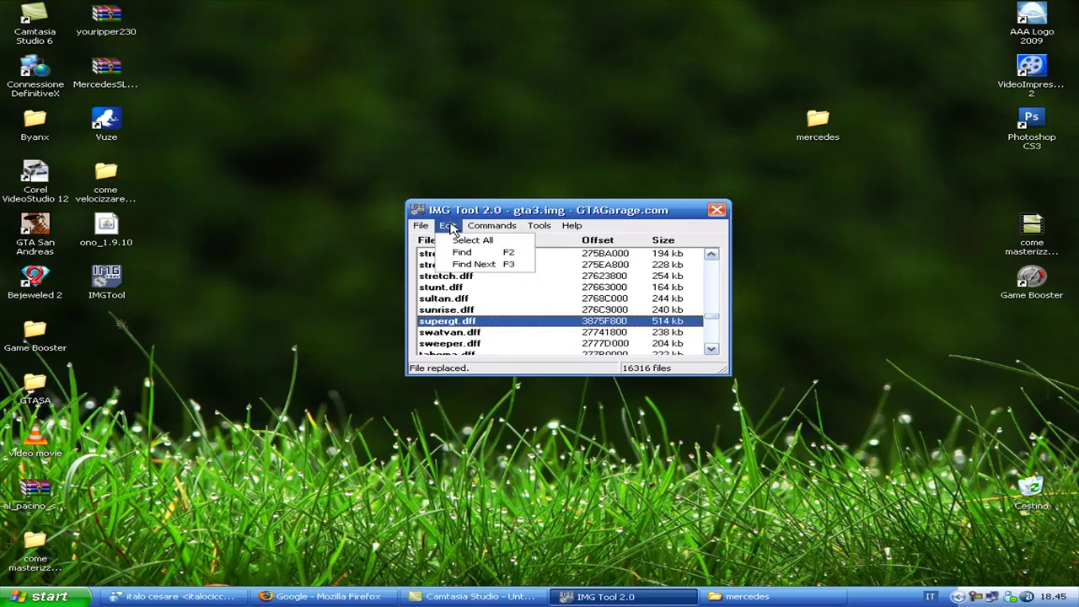
{"action": "left_click", "coordinate": [501, 264]}
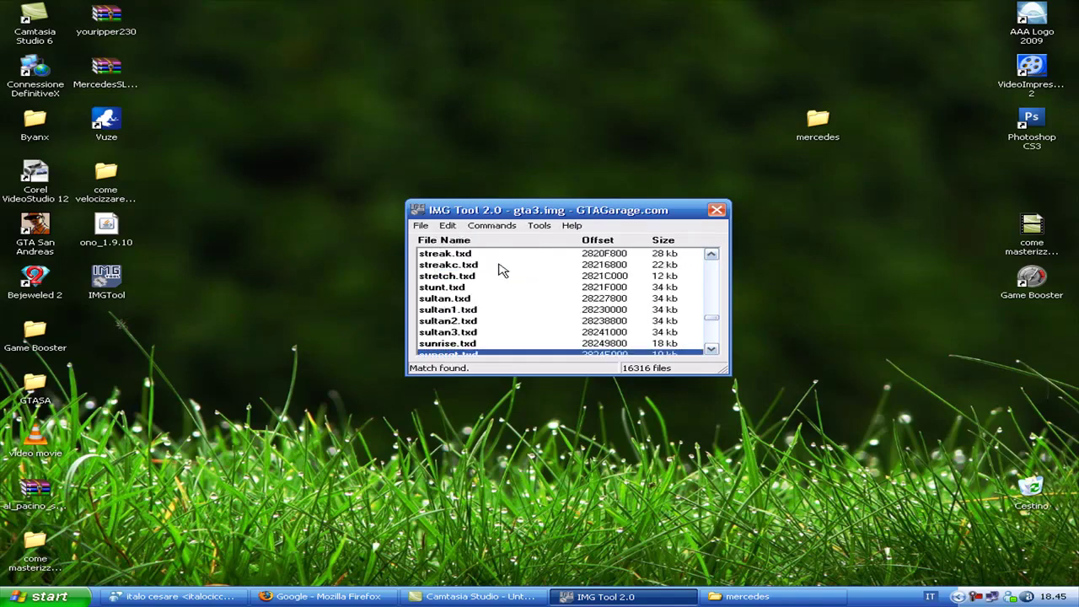
{"action": "left_click", "coordinate": [718, 355]}
{"action": "left_click", "coordinate": [718, 355]}
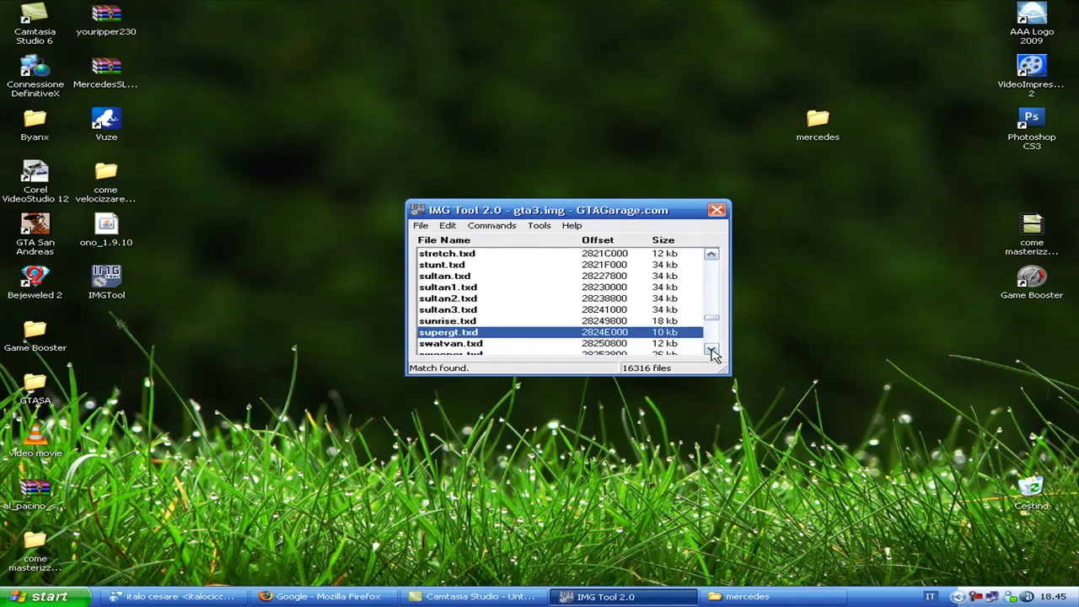
{"action": "left_click", "coordinate": [718, 355]}
{"action": "right_click", "coordinate": [463, 324]}
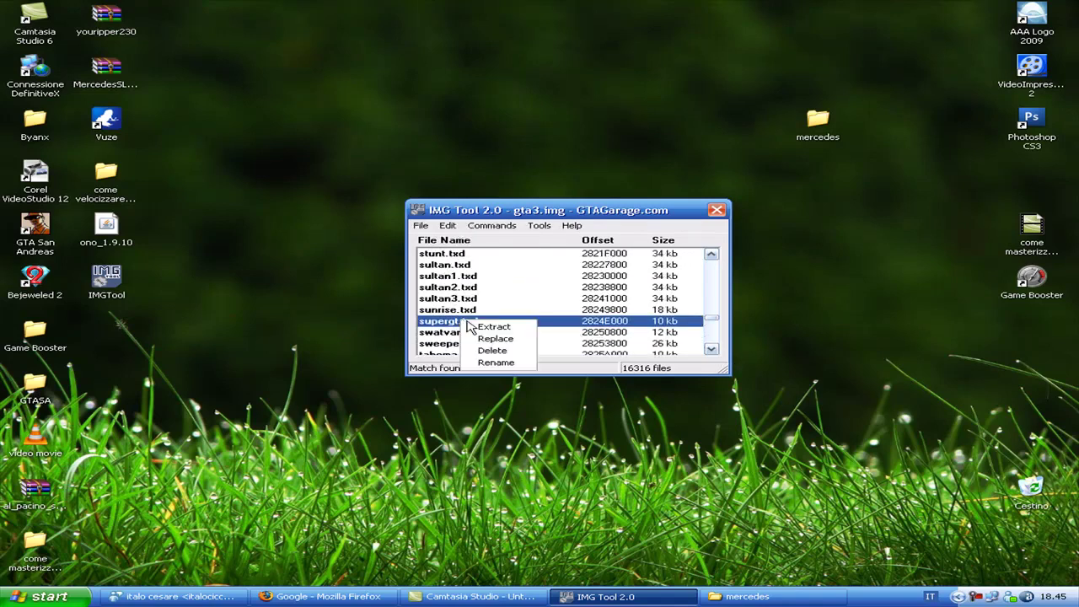
{"action": "left_click", "coordinate": [489, 337]}
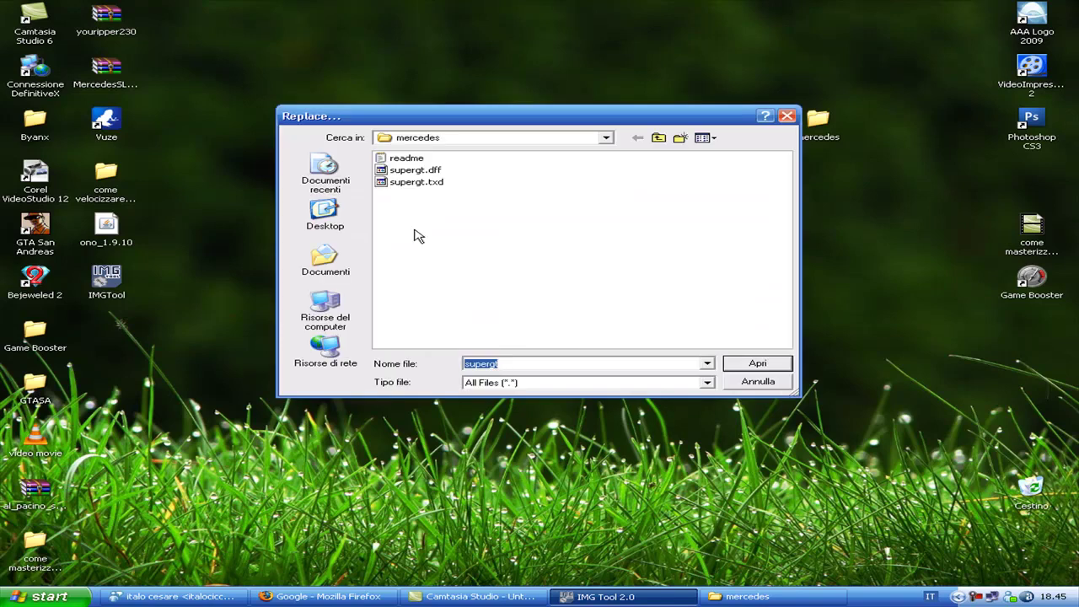
{"action": "left_click", "coordinate": [415, 187]}
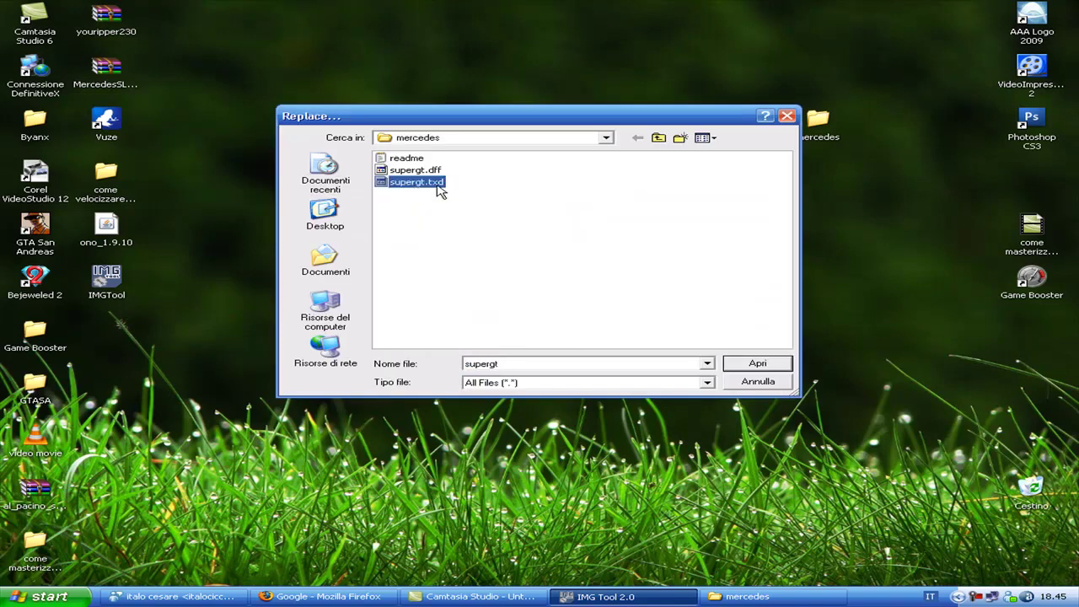
{"action": "left_click", "coordinate": [758, 363]}
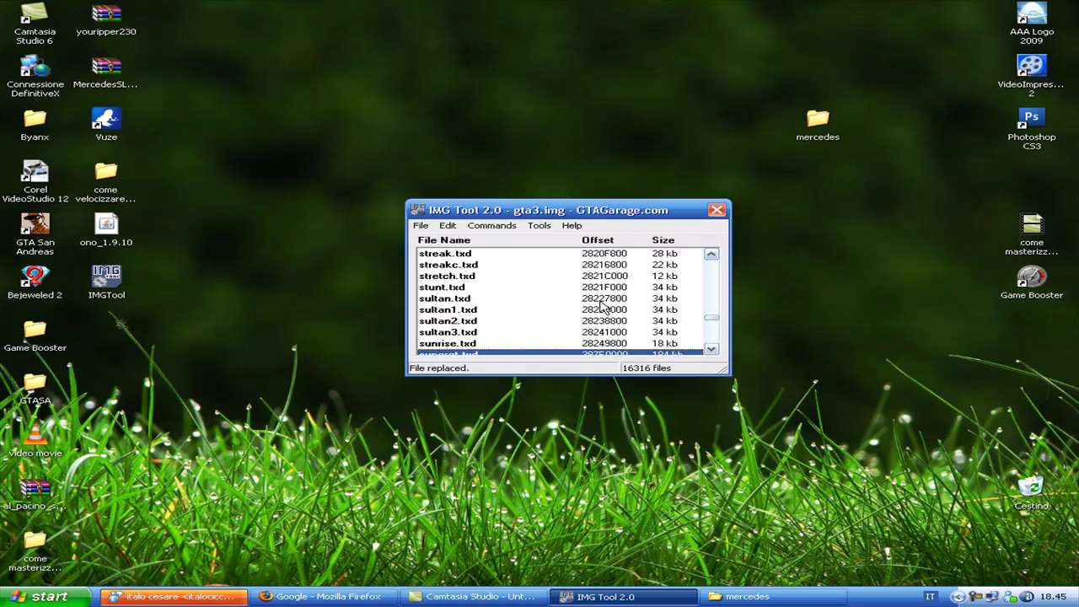
{"action": "scroll", "coordinate": [613, 309], "scroll_direction": "down", "scroll_amount": 2}
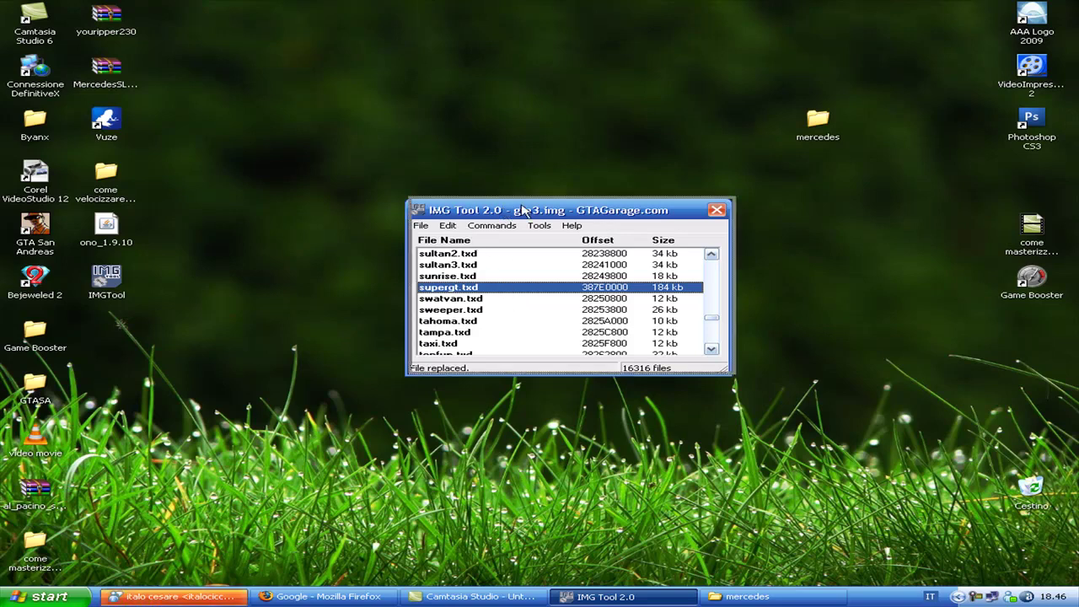
{"action": "left_click_drag", "start_coordinate": [504, 213], "coordinate": [671, 217]}
{"action": "left_click_drag", "start_coordinate": [491, 161], "coordinate": [931, 417]}
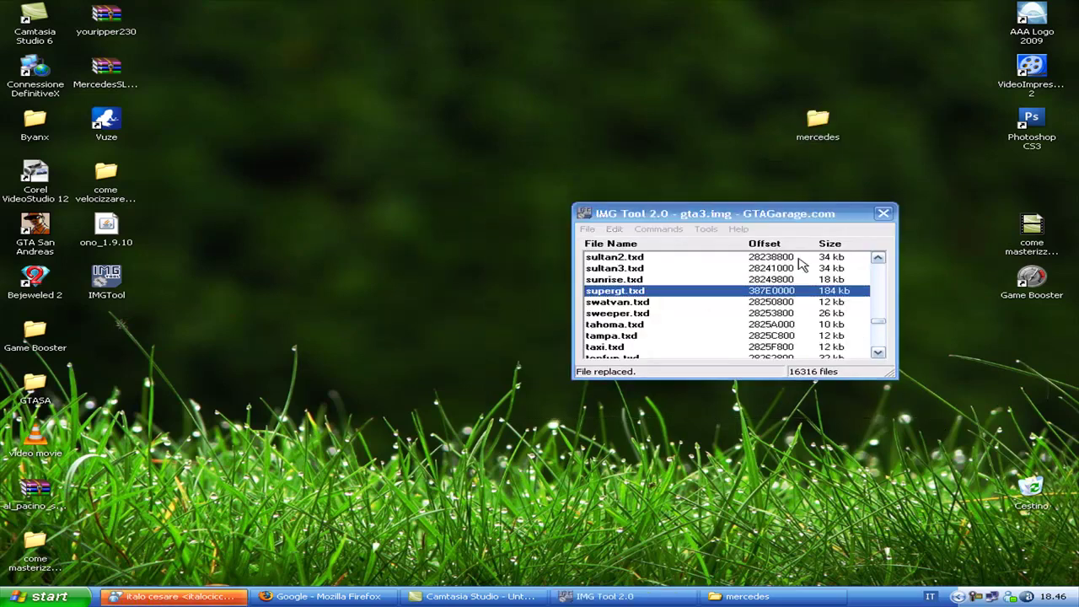
{"action": "left_click", "coordinate": [734, 216]}
{"action": "left_click_drag", "start_coordinate": [528, 157], "coordinate": [975, 444]}
{"action": "left_click_drag", "start_coordinate": [951, 387], "coordinate": [515, 194]}
{"action": "left_click_drag", "start_coordinate": [514, 191], "coordinate": [971, 406]}
{"action": "left_click_drag", "start_coordinate": [662, 216], "coordinate": [516, 218]}
{"action": "mouse_move", "coordinate": [345, 177]}
{"action": "left_mouse_down"}
{"action": "mouse_move", "coordinate": [853, 446]}
{"action": "mouse_move", "coordinate": [815, 426]}
{"action": "mouse_move", "coordinate": [853, 425]}
{"action": "mouse_move", "coordinate": [304, 174]}
{"action": "mouse_move", "coordinate": [337, 169]}
{"action": "left_mouse_up"}
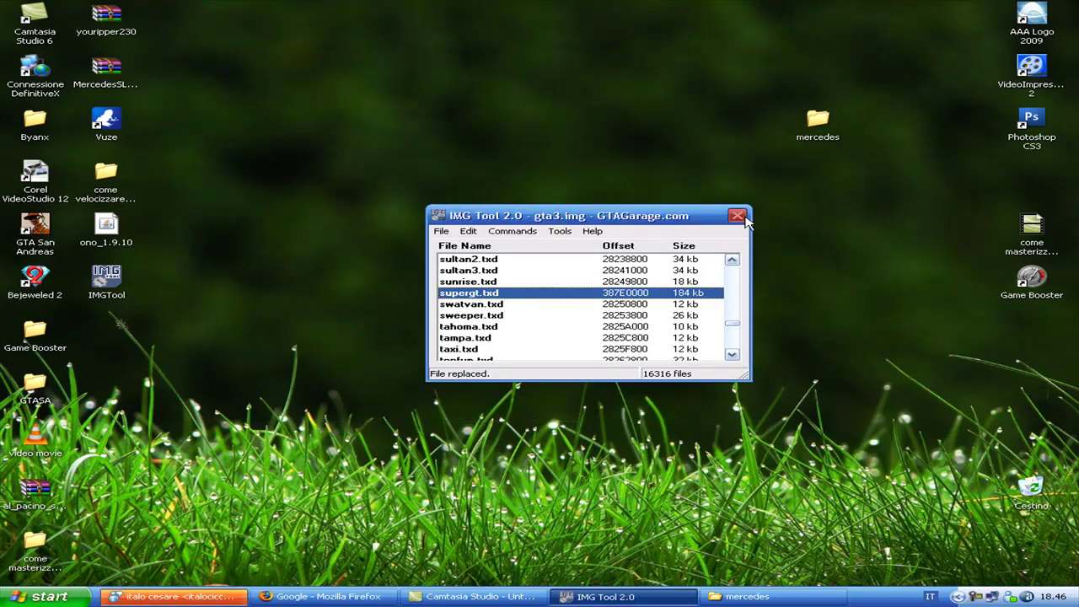
Close IMG Tool and open the readme file from the mercedes folder, placing its window over the desktop
{"action": "left_click", "coordinate": [737, 216]}
{"action": "double_click", "coordinate": [818, 124]}
{"action": "double_click", "coordinate": [364, 354]}
{"action": "left_click", "coordinate": [1000, 253]}
{"action": "left_click_drag", "start_coordinate": [203, 229], "coordinate": [409, 165]}
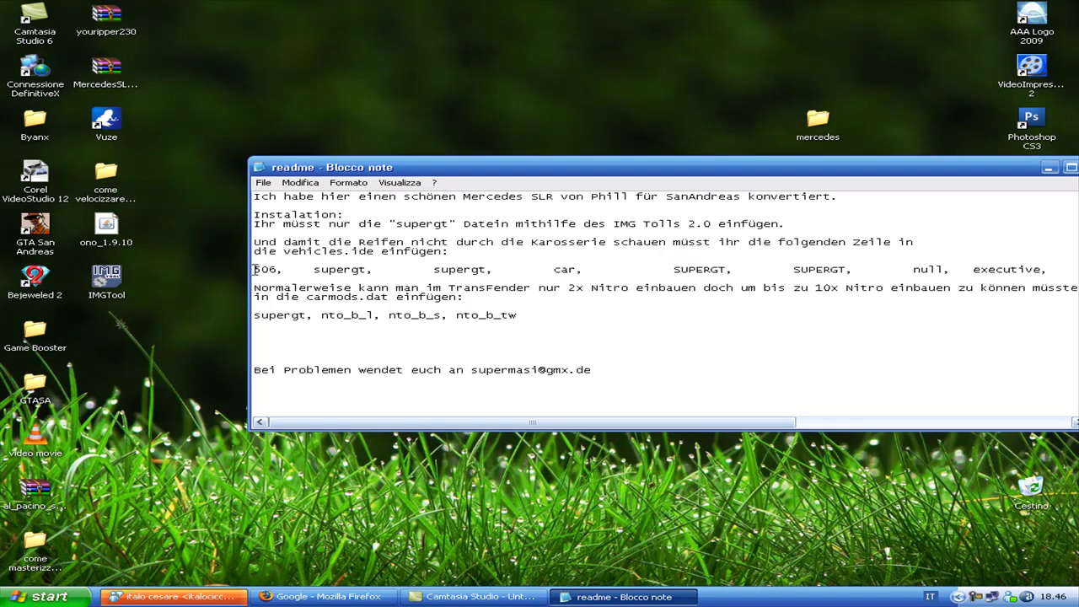
Highlight the 506 supergt line in the readme and open the data folder inside the GTA San Andreas installation directory
{"action": "left_click_drag", "start_coordinate": [255, 269], "coordinate": [986, 270]}
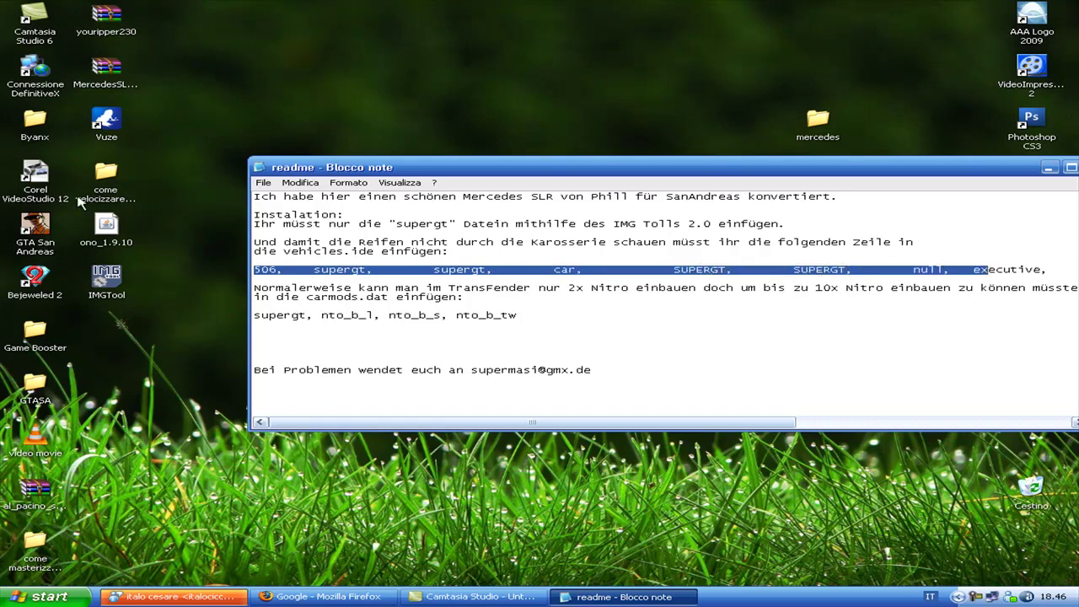
{"action": "right_click", "coordinate": [34, 227]}
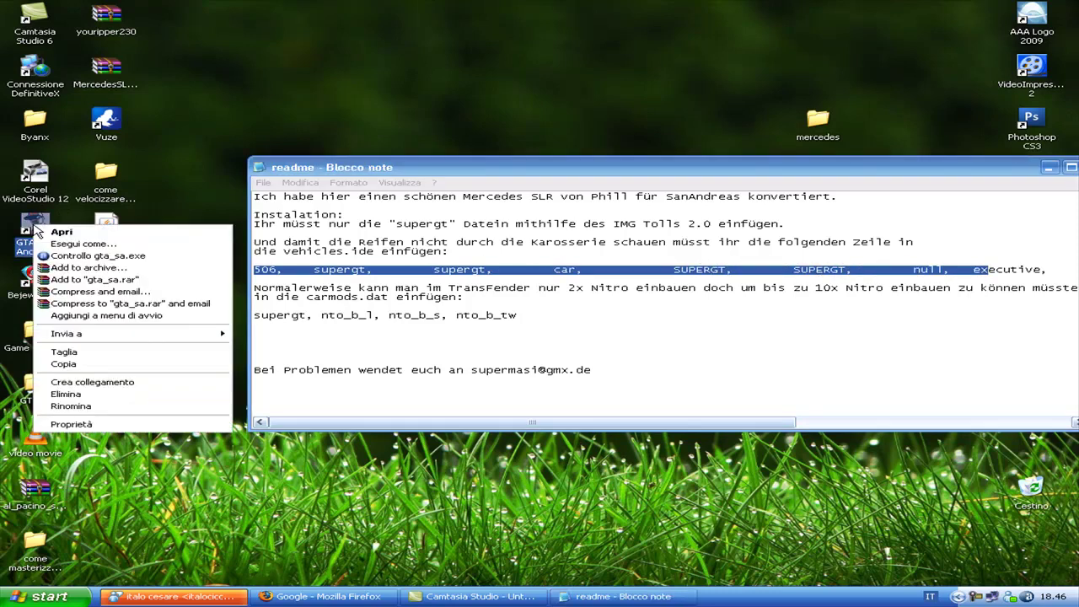
{"action": "left_click", "coordinate": [72, 424]}
{"action": "left_click", "coordinate": [106, 467]}
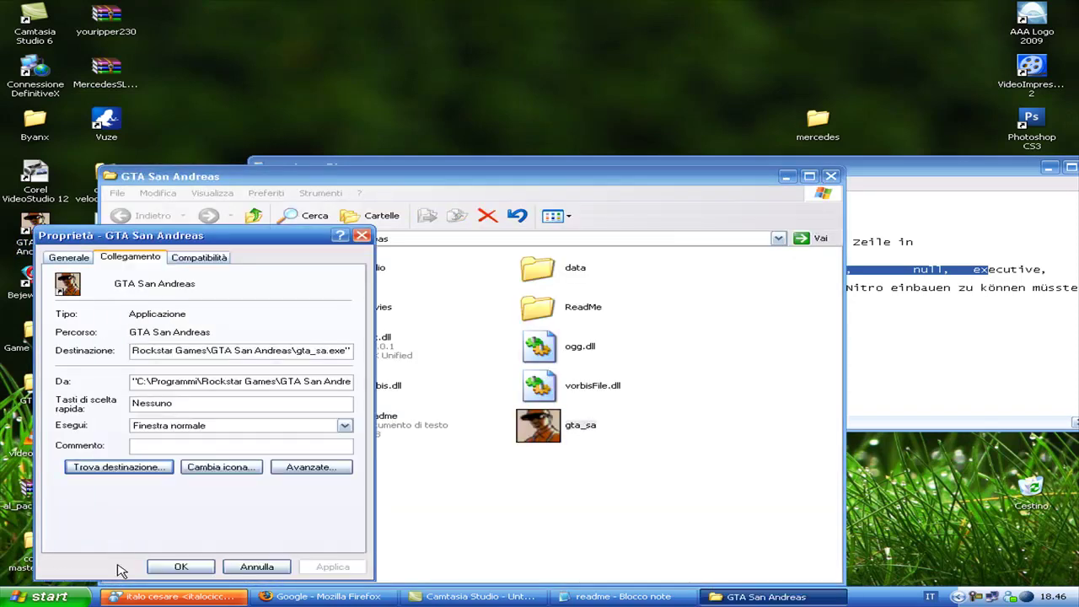
{"action": "left_click", "coordinate": [168, 568]}
{"action": "double_click", "coordinate": [536, 268]}
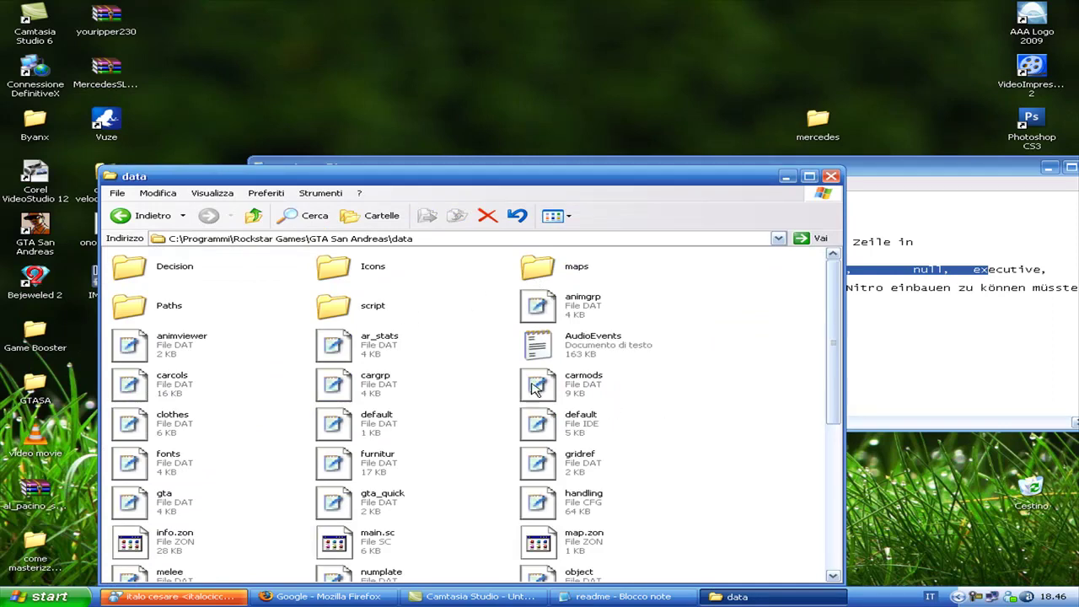
Open carmods.dat from the data folder, look through its list of cars and mods, and close it
{"action": "right_click", "coordinate": [536, 387]}
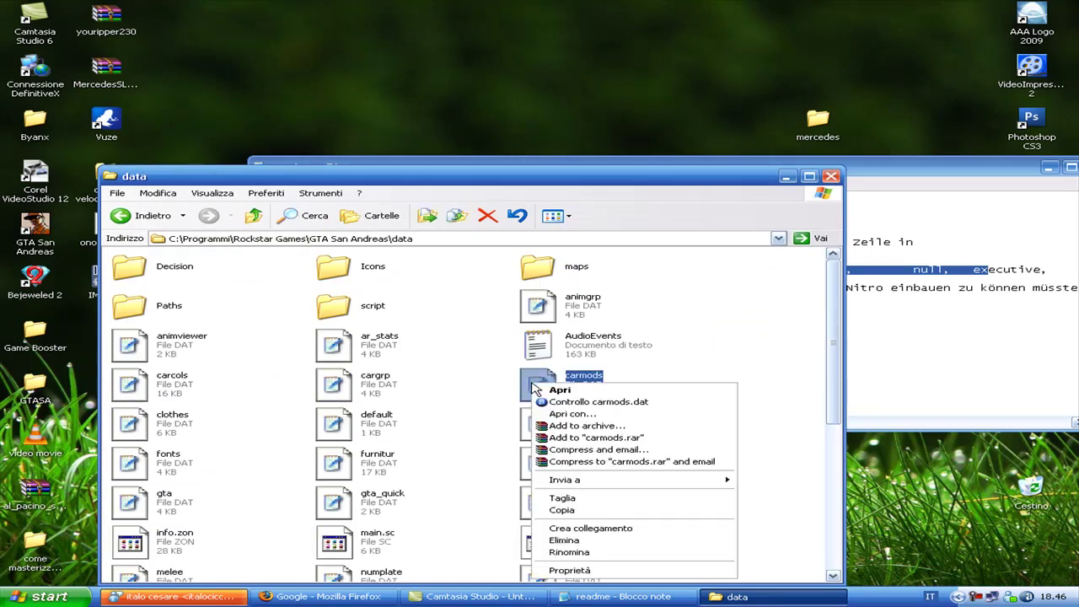
{"action": "left_click", "coordinate": [604, 389]}
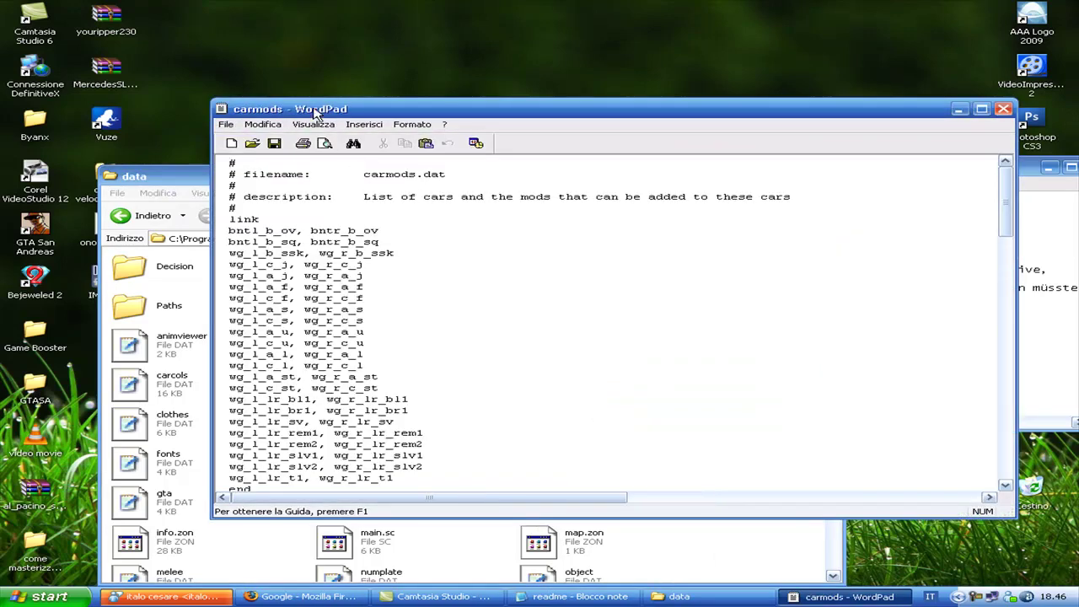
{"action": "left_click_drag", "start_coordinate": [375, 118], "coordinate": [403, 135]}
{"action": "scroll", "coordinate": [427, 377], "scroll_direction": "down", "scroll_amount": 2}
{"action": "scroll", "coordinate": [426, 378], "scroll_direction": "down", "scroll_amount": 20}
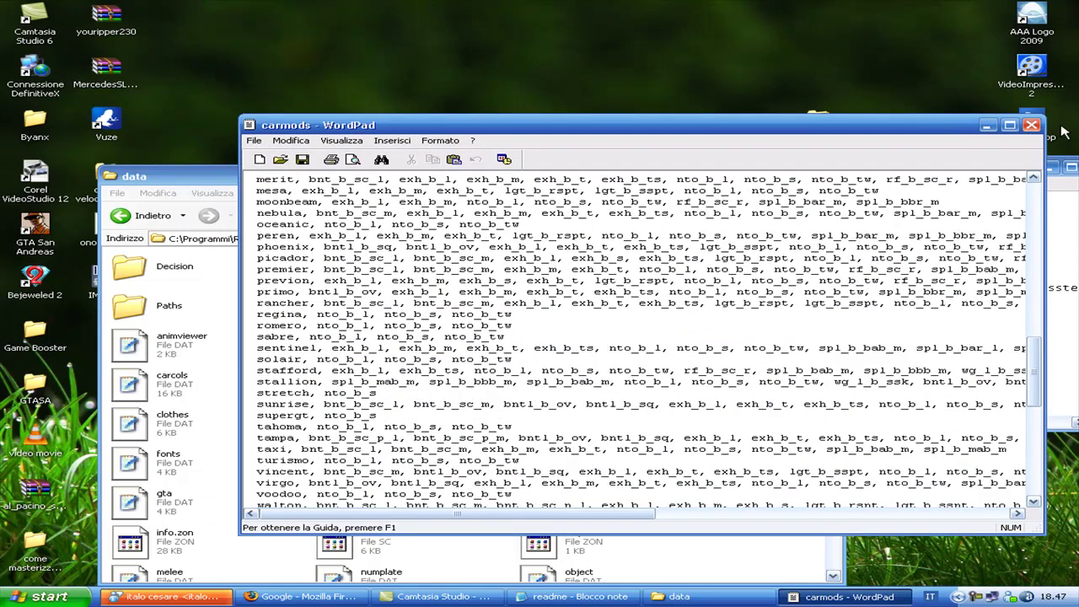
{"action": "left_click", "coordinate": [1031, 125]}
Look through carcols.dat for a line matching the readme's 506 supergt entry, and close the file
{"action": "left_click", "coordinate": [139, 383]}
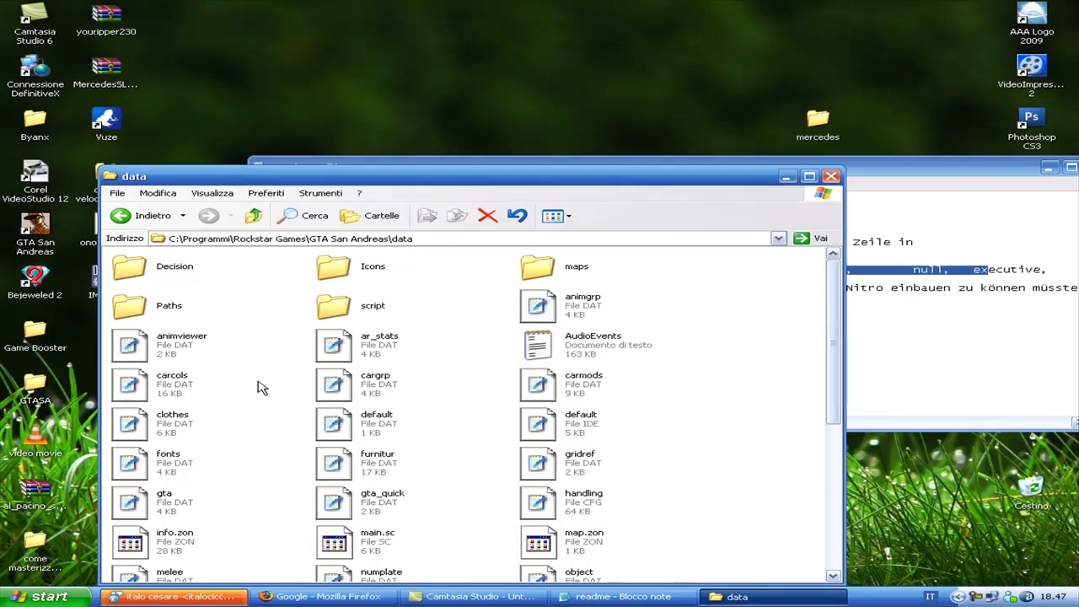
{"action": "right_click", "coordinate": [152, 379]}
{"action": "left_click", "coordinate": [214, 388]}
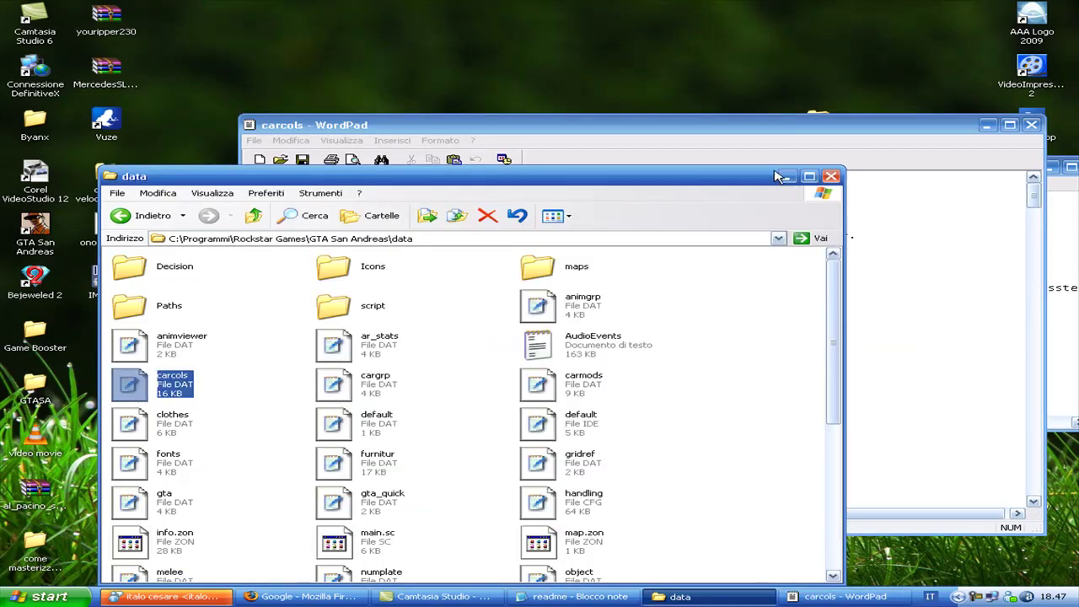
{"action": "scroll", "coordinate": [730, 307], "scroll_direction": "down", "scroll_amount": 15}
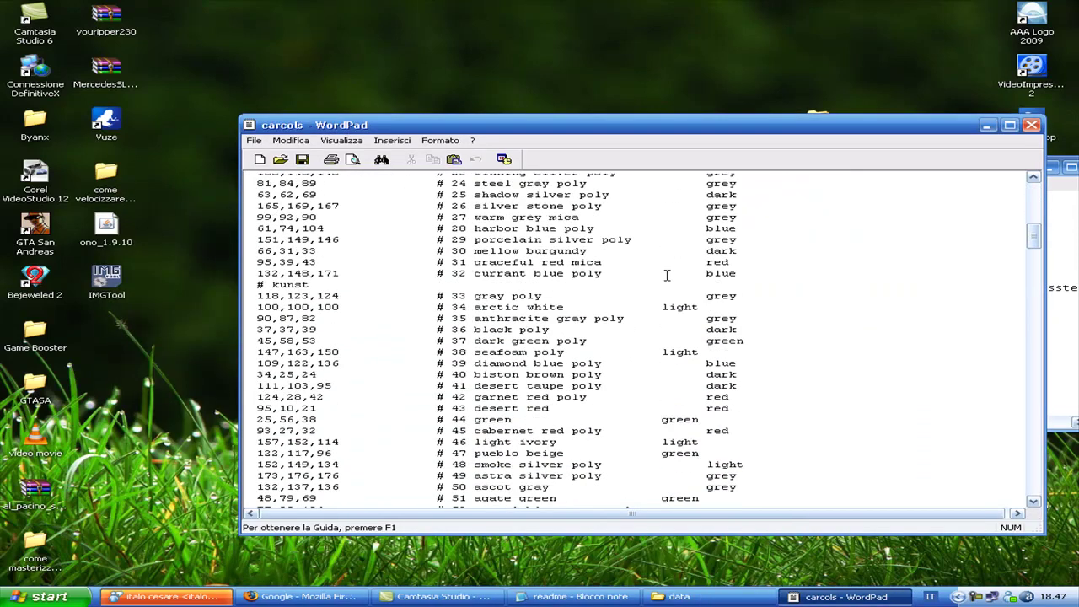
{"action": "left_click", "coordinate": [986, 125]}
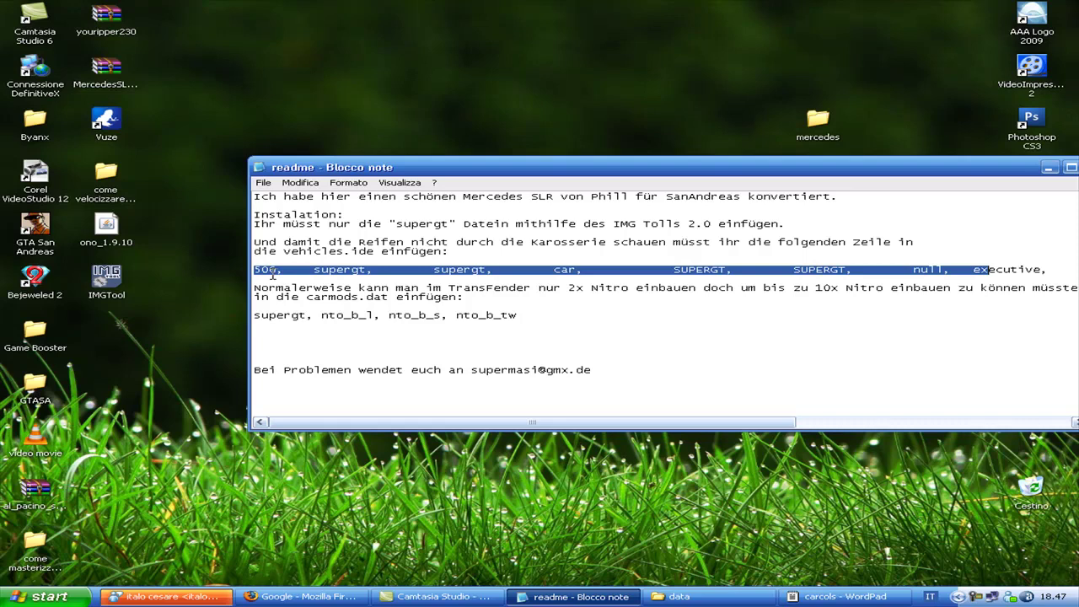
{"action": "left_click", "coordinate": [826, 596]}
{"action": "scroll", "coordinate": [471, 380], "scroll_direction": "down", "scroll_amount": 1}
{"action": "scroll", "coordinate": [470, 381], "scroll_direction": "down", "scroll_amount": 20}
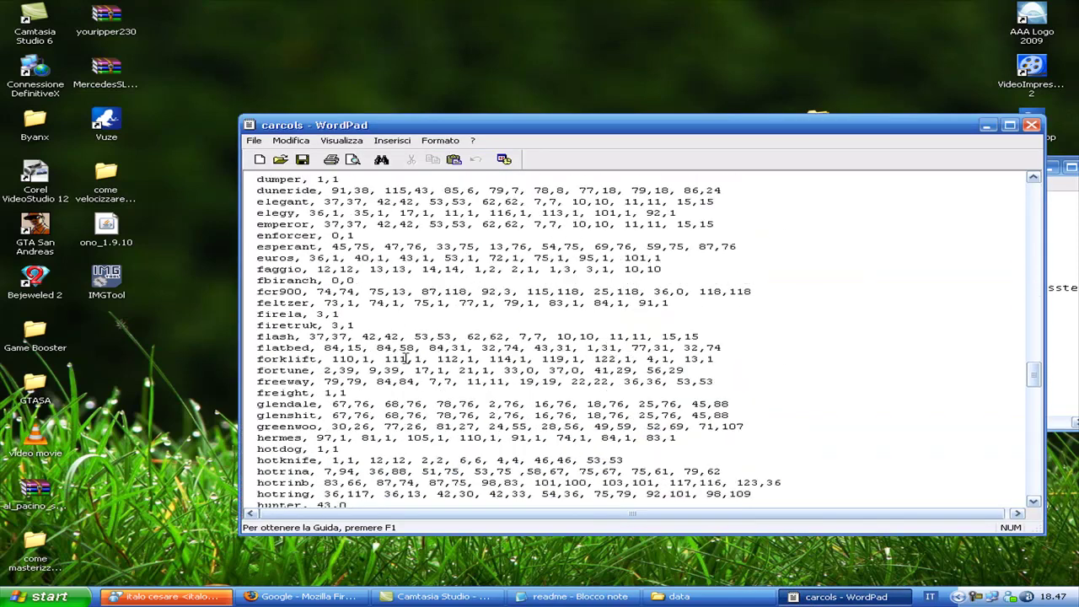
{"action": "scroll", "coordinate": [406, 358], "scroll_direction": "down", "scroll_amount": 20}
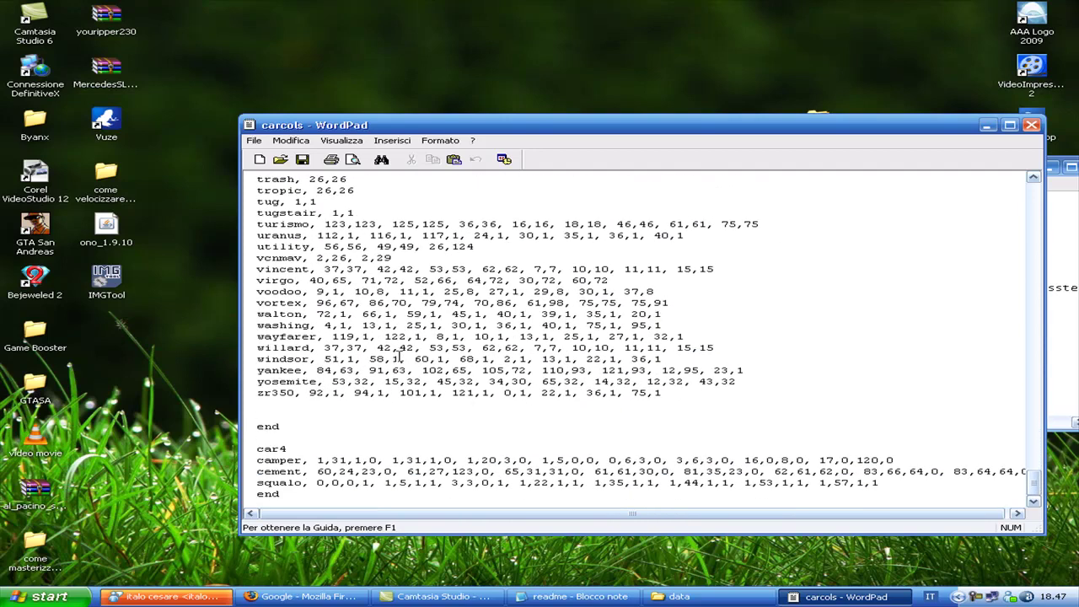
{"action": "left_click", "coordinate": [1033, 127]}
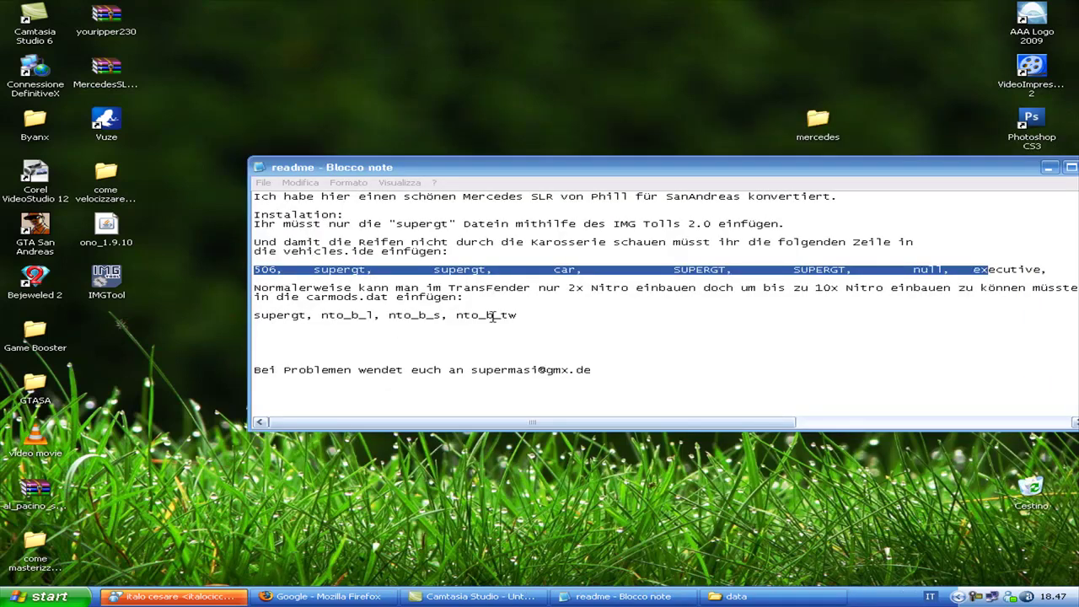
Copy the line "supergt, nto_b_l, nto_b_s, nto_b_tw" from the readme
{"action": "left_click_drag", "start_coordinate": [545, 314], "coordinate": [231, 313]}
{"action": "key", "text": "ctrl+c"}
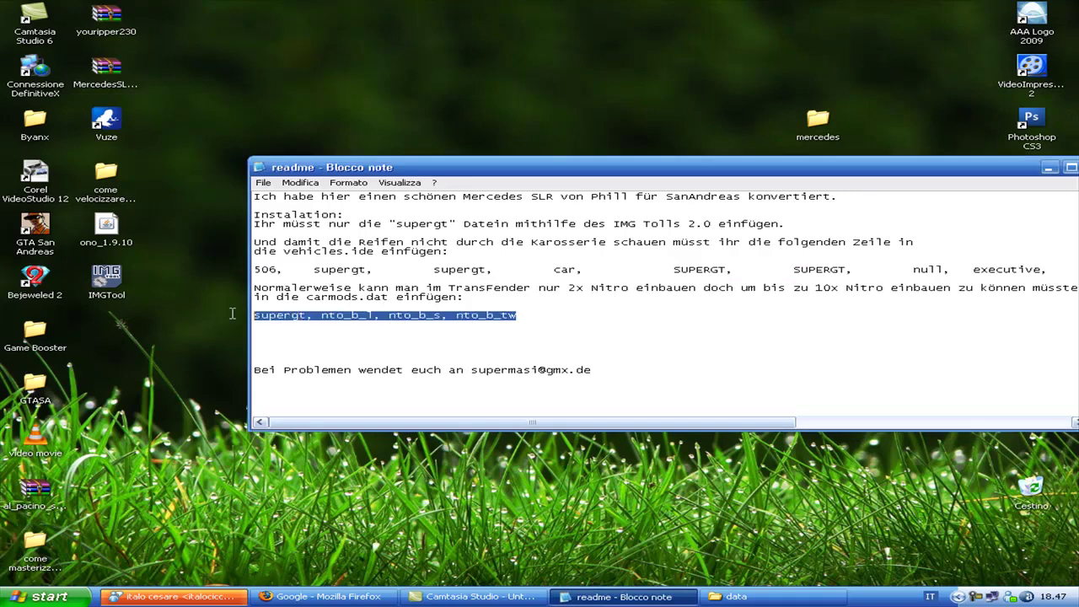
{"action": "right_click", "coordinate": [295, 317]}
{"action": "left_click", "coordinate": [319, 353]}
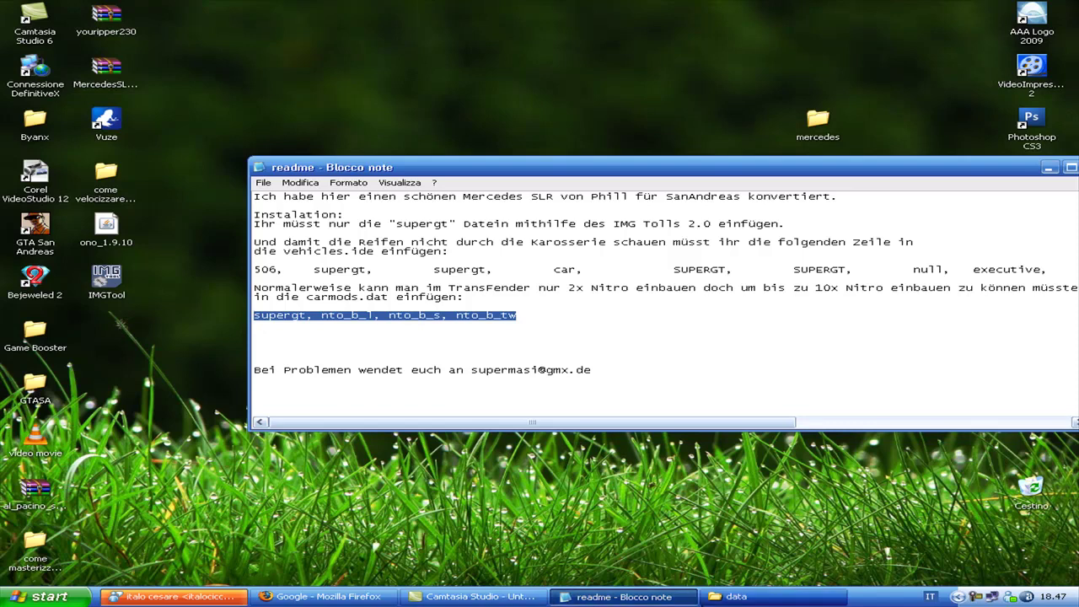
Open carmods.dat from the data folder again and search it for supergt
{"action": "left_click", "coordinate": [733, 596]}
{"action": "right_click", "coordinate": [573, 389]}
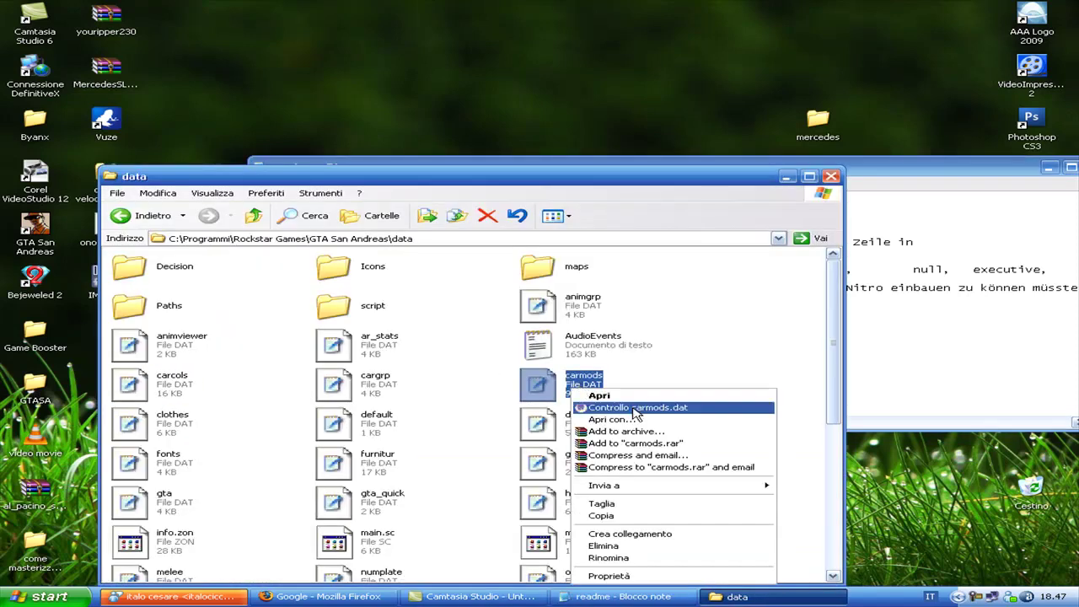
{"action": "left_click", "coordinate": [632, 396]}
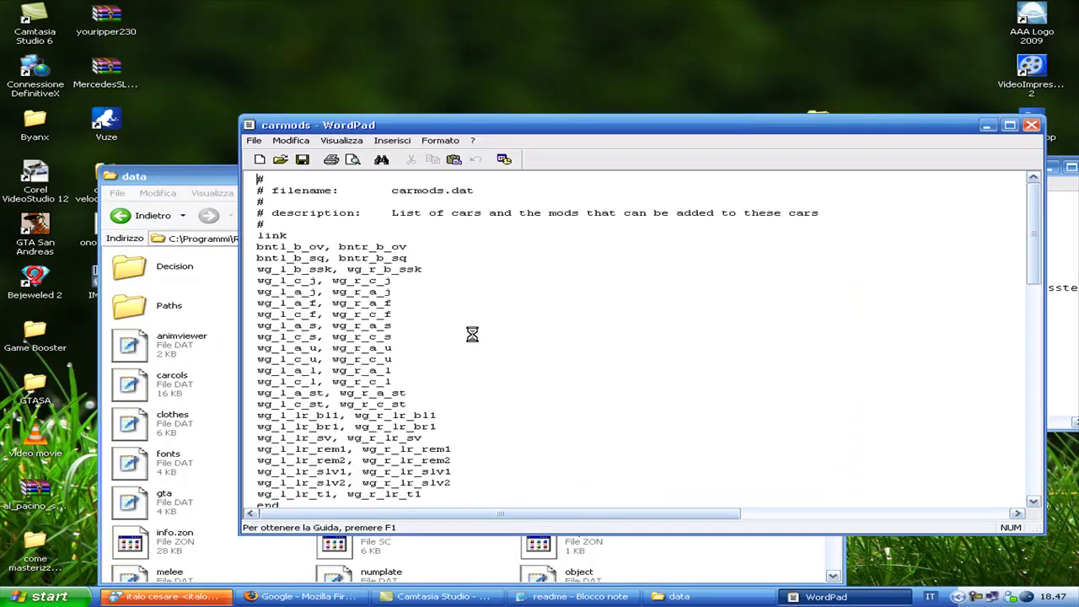
{"action": "left_click", "coordinate": [381, 159]}
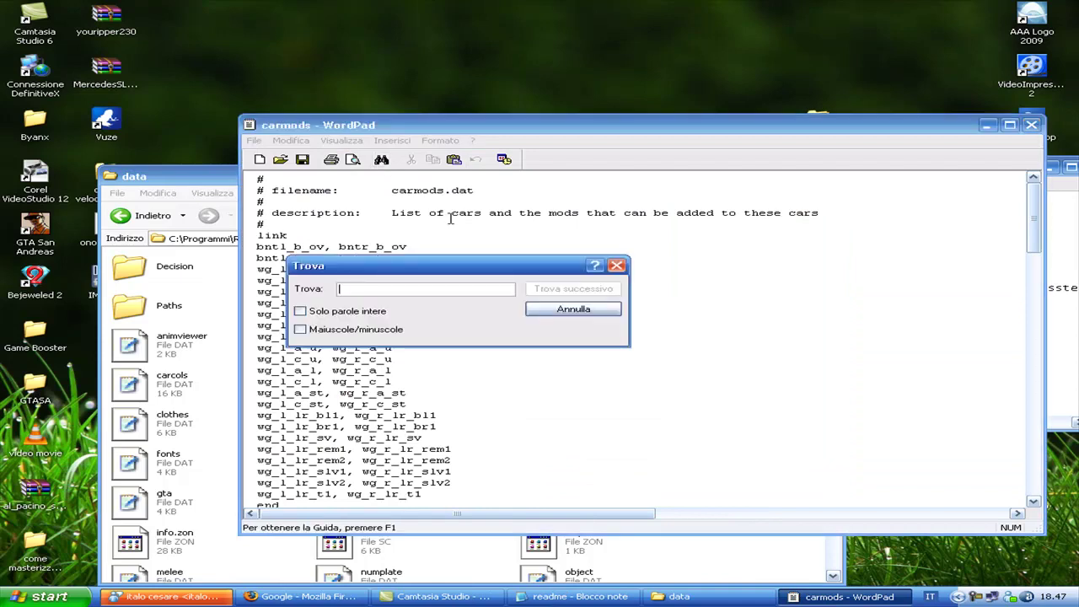
{"action": "type", "text": "superg"}
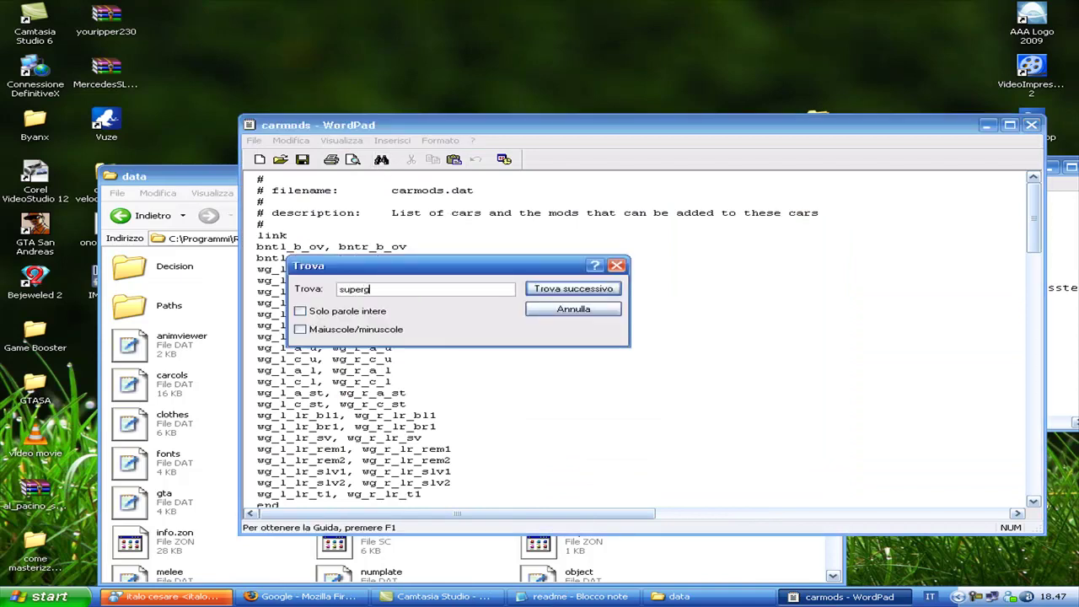
{"action": "type", "text": "t"}
{"action": "key", "text": "Return"}
{"action": "left_click", "coordinate": [529, 309]}
{"action": "scroll", "coordinate": [396, 404], "scroll_direction": "down", "scroll_amount": 2}
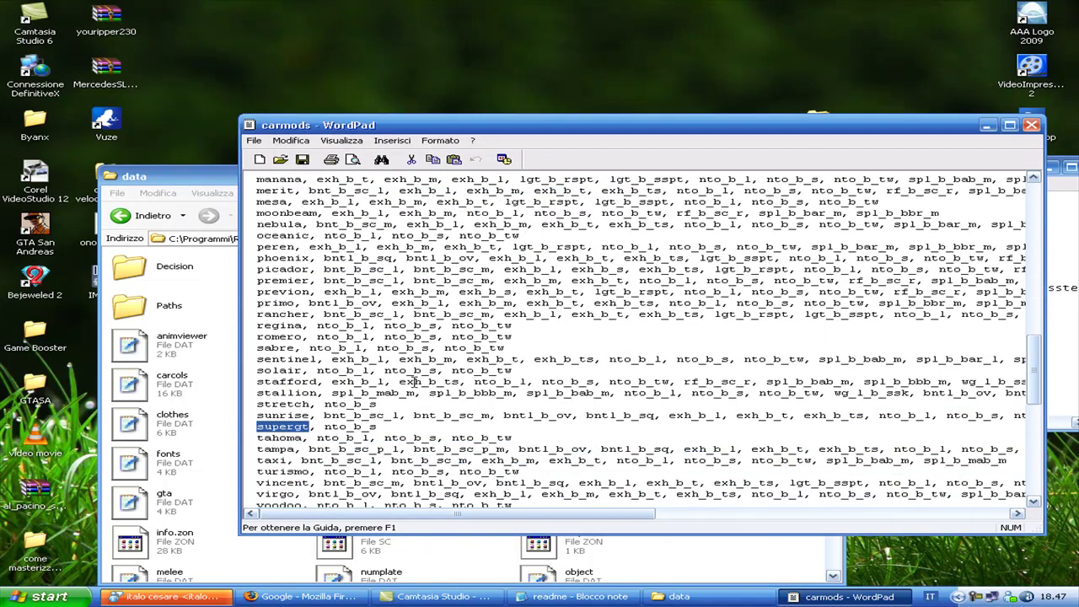
Replace the supergt line in carmods.dat with the copied readme line, remove the extra blank line, and close the file
{"action": "left_click_drag", "start_coordinate": [385, 424], "coordinate": [234, 418]}
{"action": "left_click", "coordinate": [238, 427]}
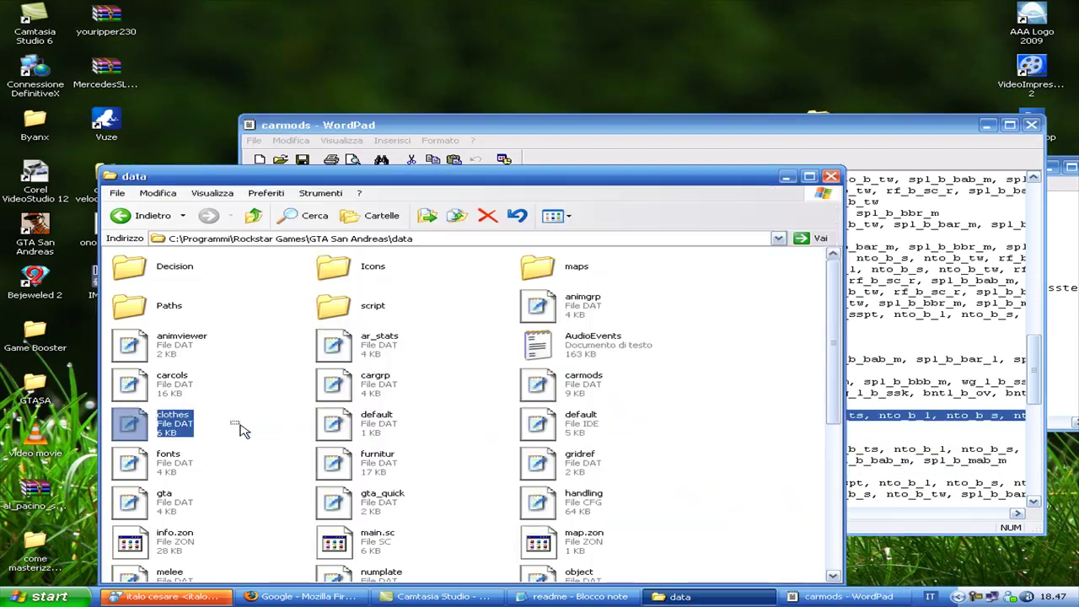
{"action": "left_click", "coordinate": [840, 130]}
{"action": "left_click_drag", "start_coordinate": [390, 426], "coordinate": [297, 434]}
{"action": "right_click", "coordinate": [297, 434]}
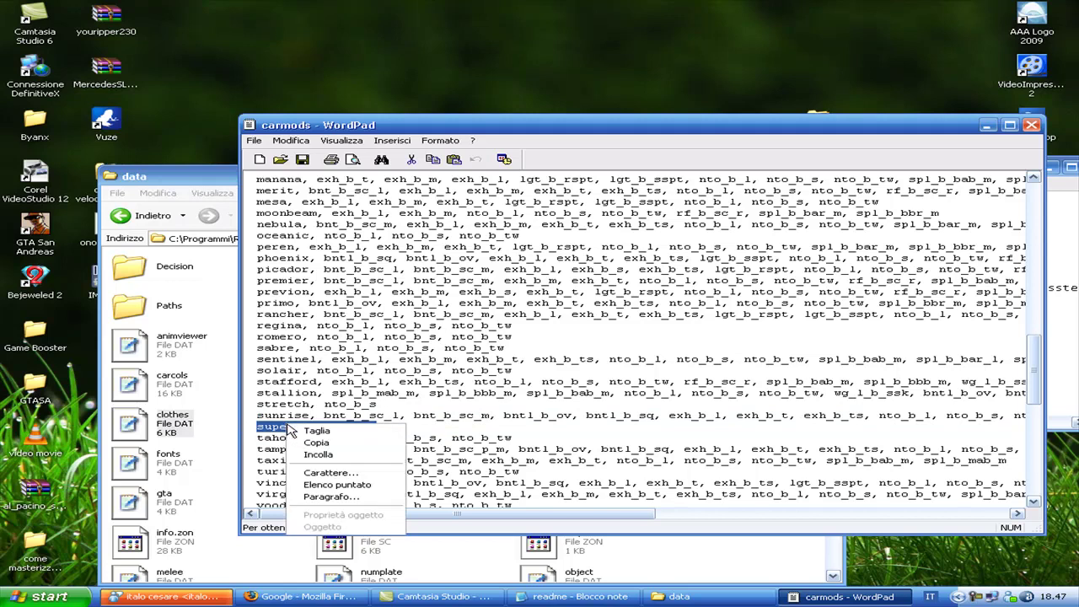
{"action": "left_click", "coordinate": [323, 456]}
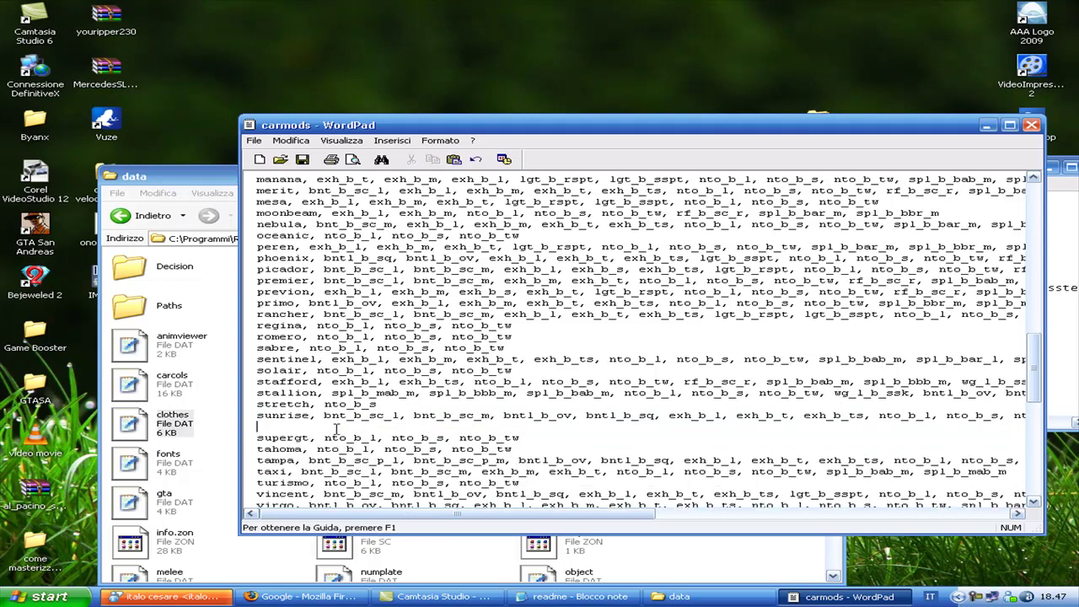
{"action": "key", "text": "BackSpace"}
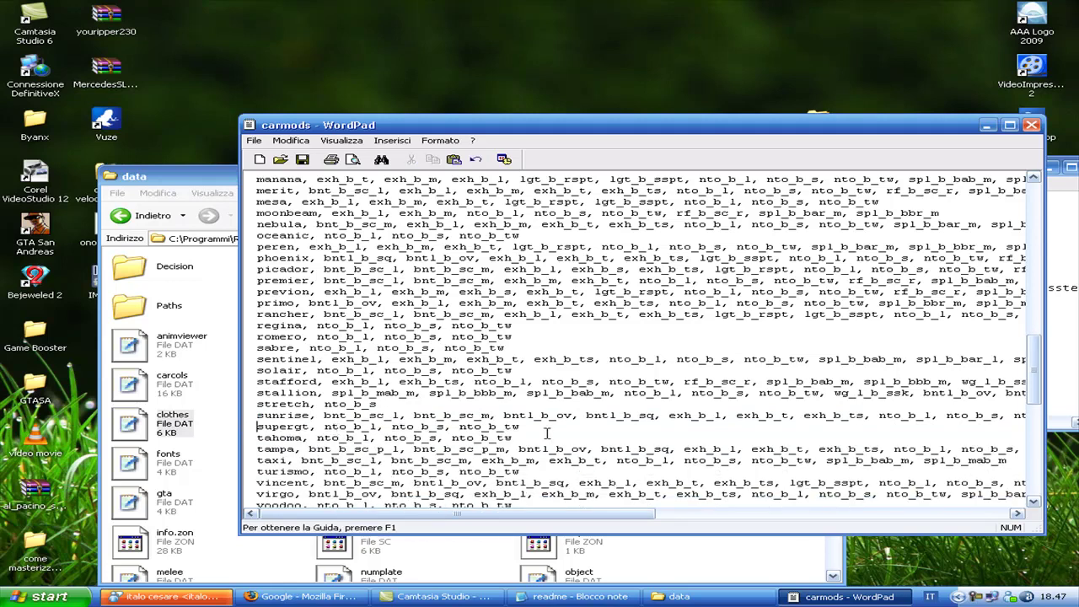
{"action": "scroll", "coordinate": [310, 143], "scroll_direction": "down", "scroll_amount": 8}
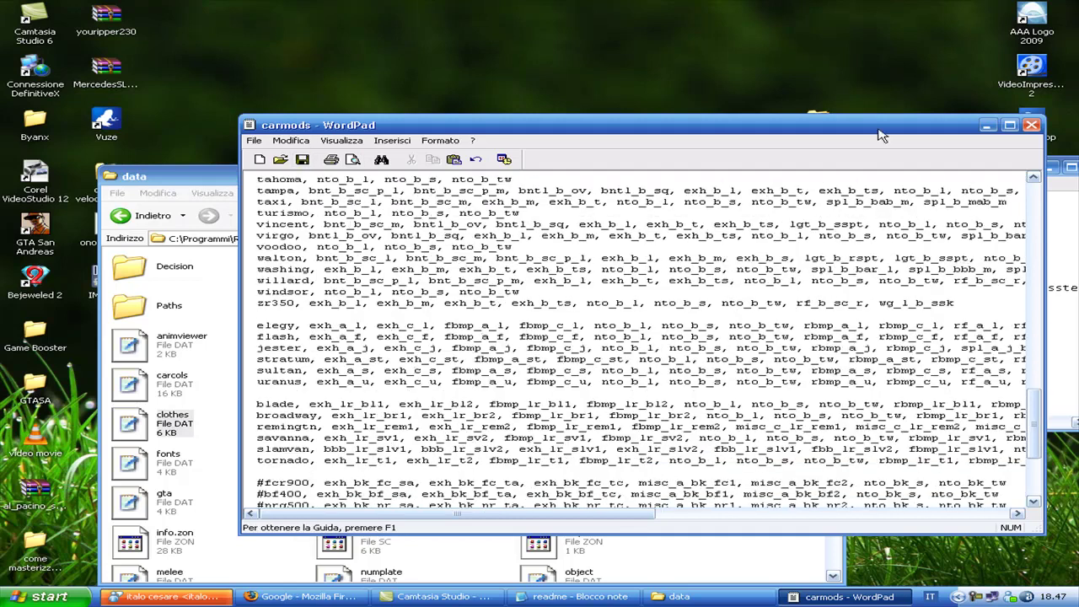
{"action": "left_click", "coordinate": [1033, 126]}
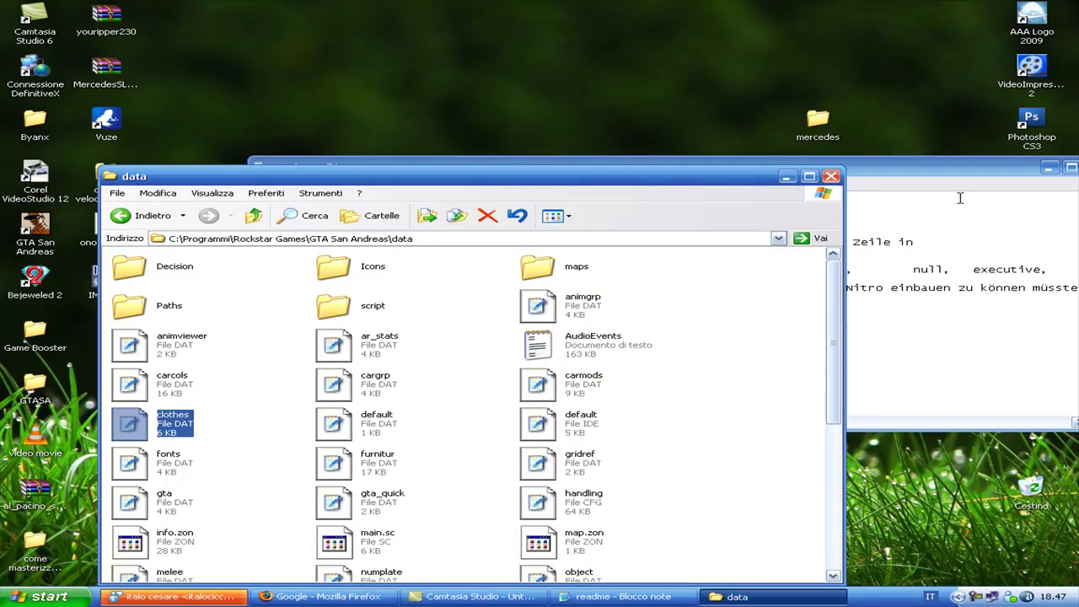
Check the readme's target file, open vehicles.ide from the data folder, and close the folder window
{"action": "left_click", "coordinate": [967, 348]}
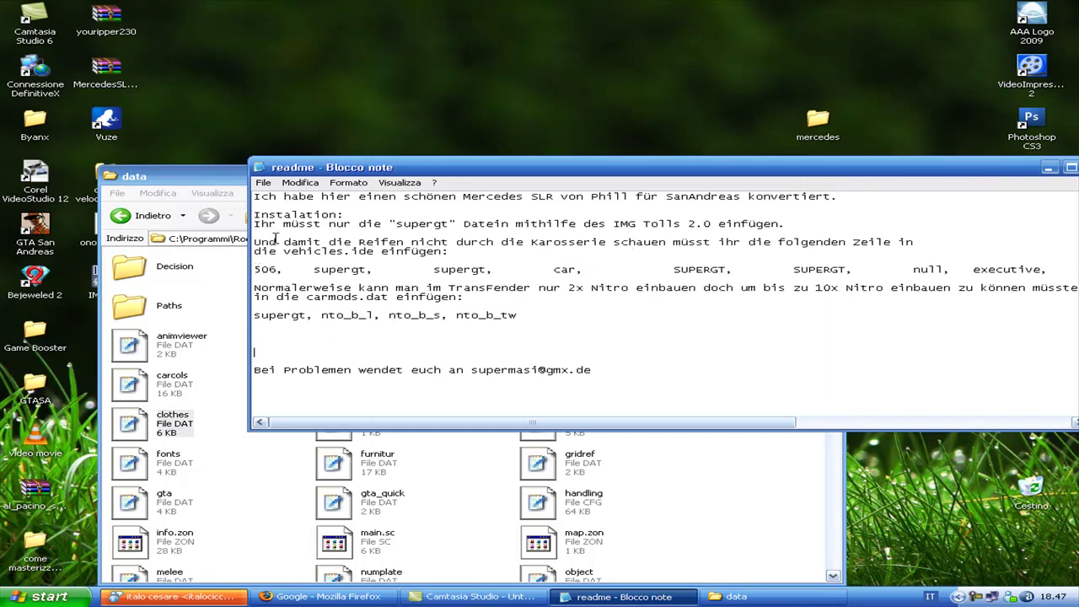
{"action": "left_click", "coordinate": [201, 184]}
{"action": "scroll", "coordinate": [543, 417], "scroll_direction": "down", "scroll_amount": 5}
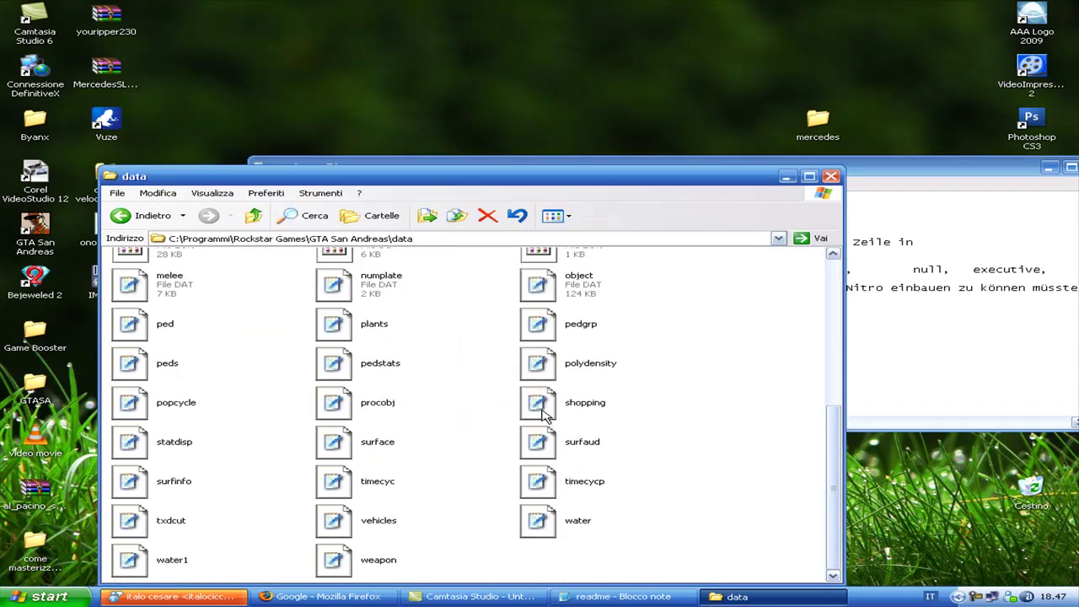
{"action": "right_click", "coordinate": [346, 527]}
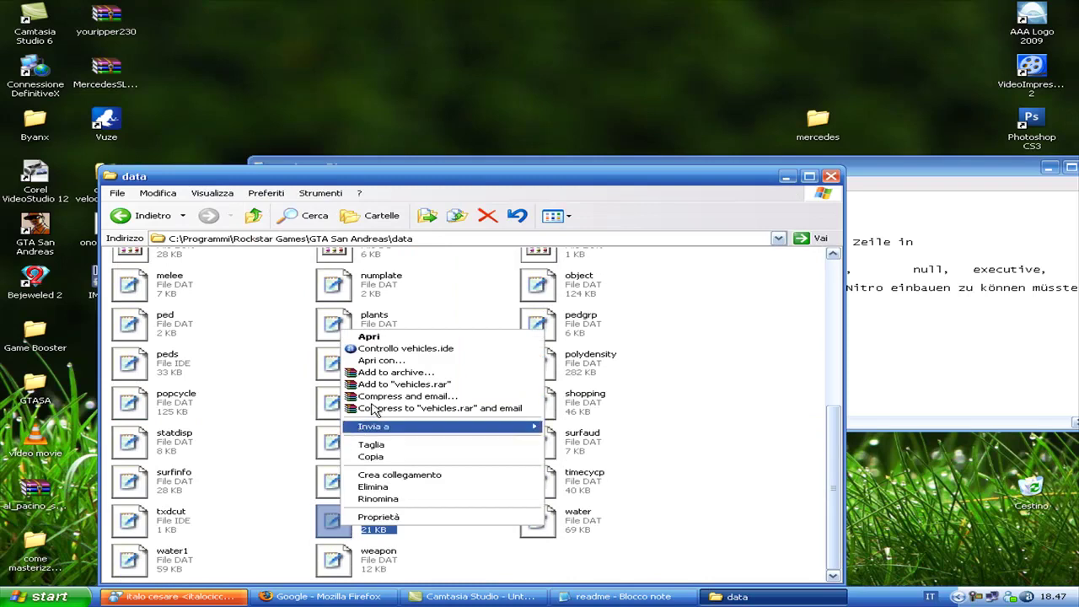
{"action": "left_click", "coordinate": [390, 338]}
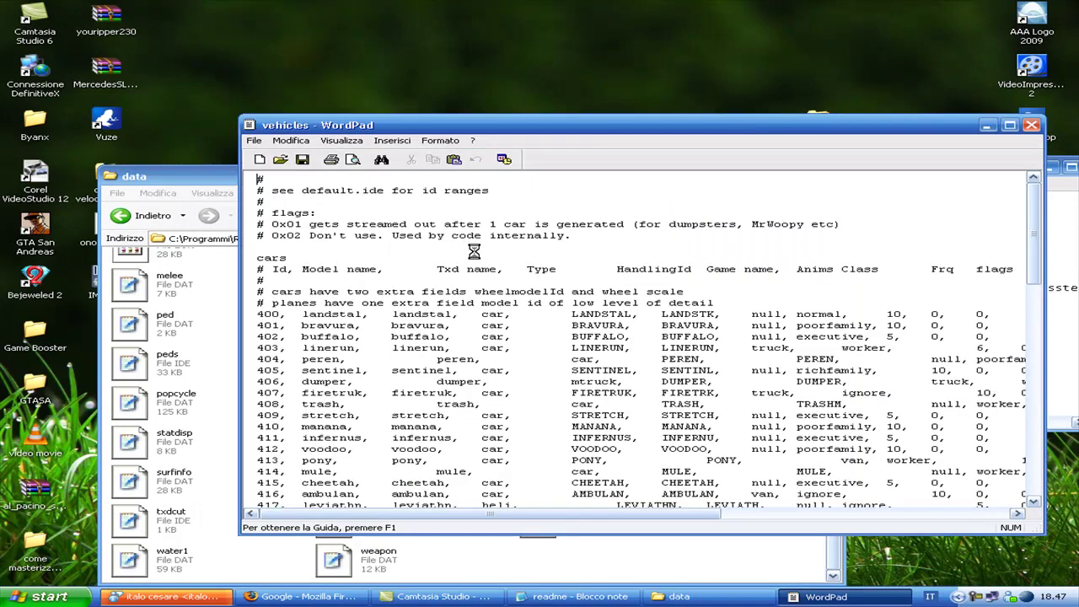
{"action": "left_click", "coordinate": [206, 179]}
{"action": "left_click", "coordinate": [830, 176]}
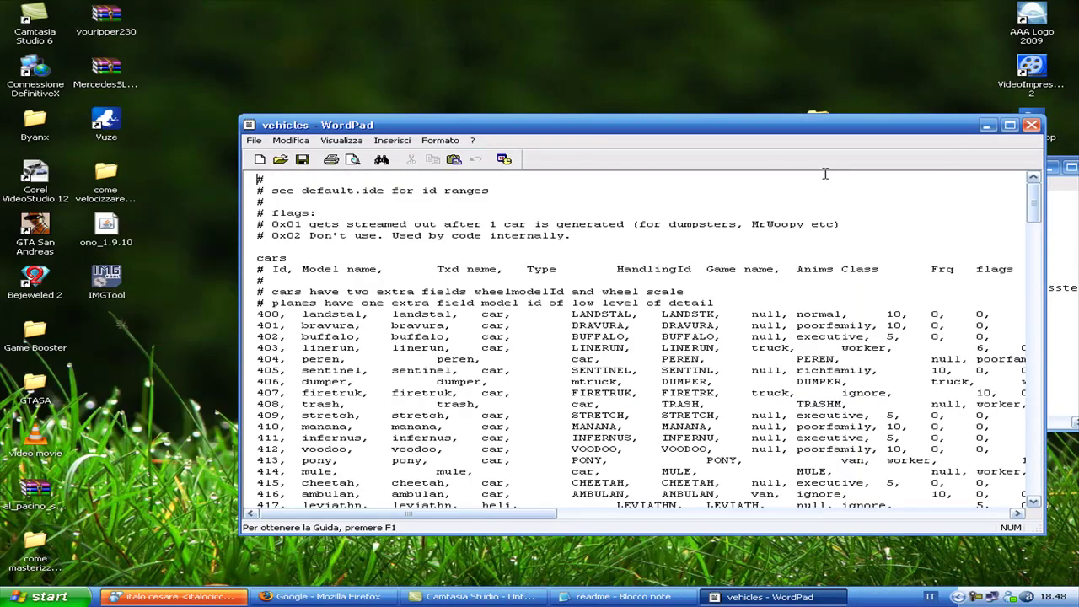
Find the supergt entry with ID 506 in the vehicles.ide car list
{"action": "scroll", "coordinate": [512, 325], "scroll_direction": "down", "scroll_amount": 5}
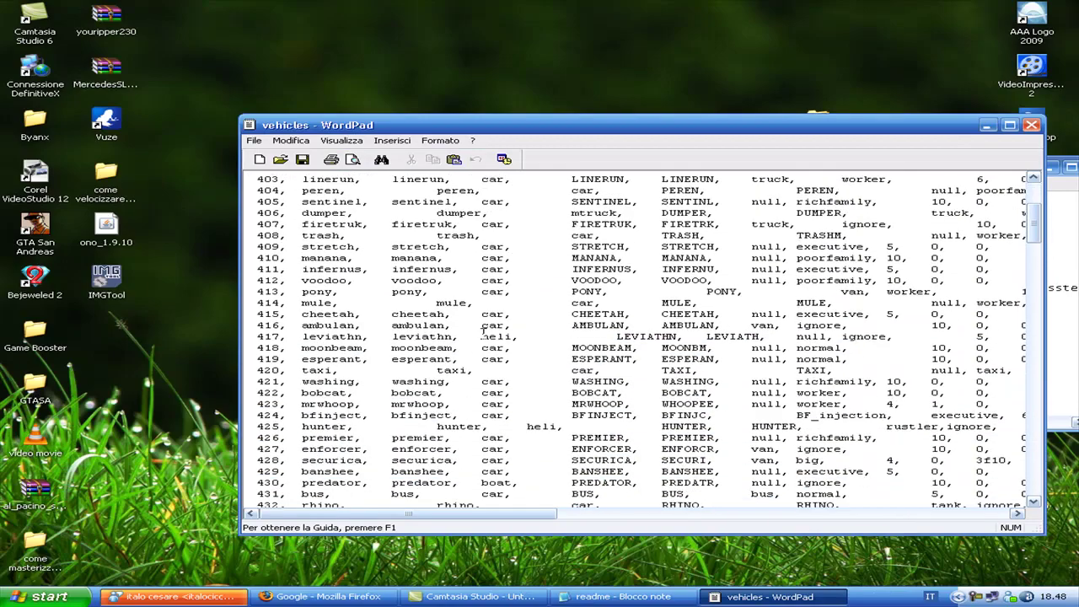
{"action": "scroll", "coordinate": [484, 335], "scroll_direction": "down", "scroll_amount": 20}
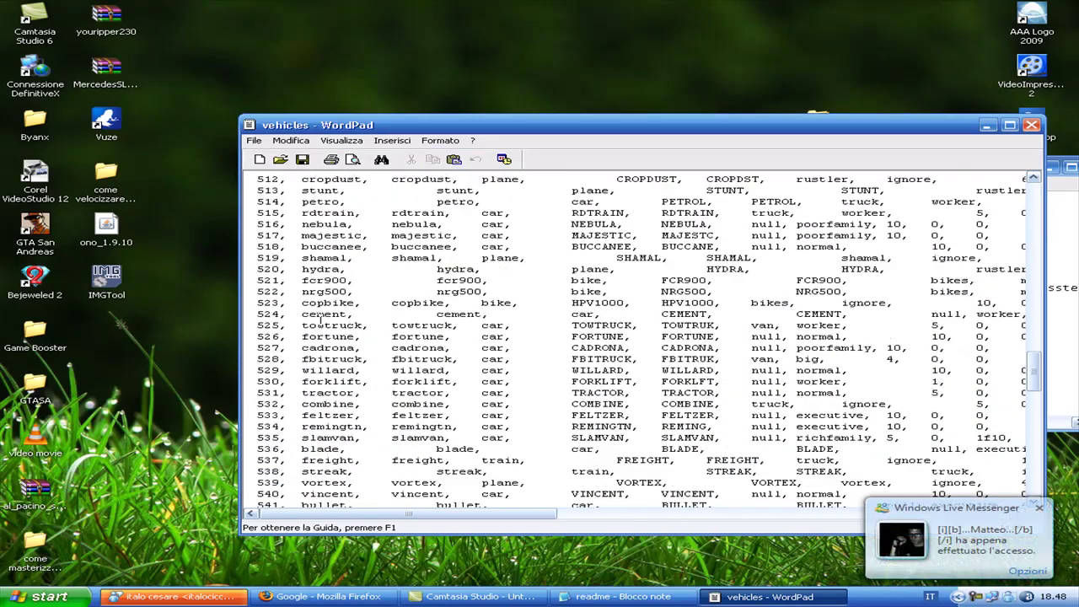
{"action": "scroll", "coordinate": [325, 316], "scroll_direction": "up", "scroll_amount": 20}
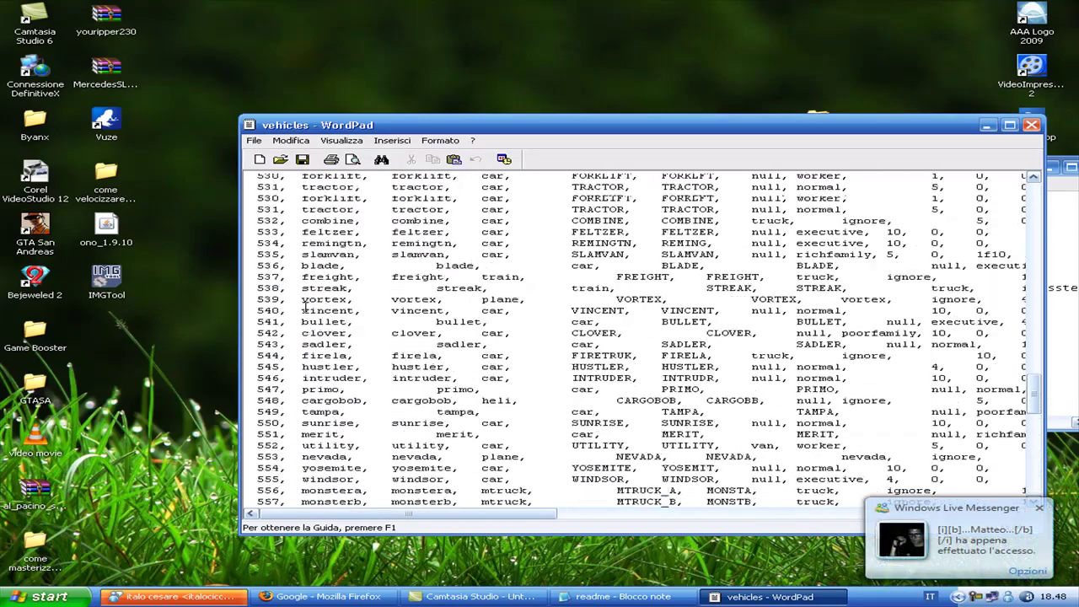
{"action": "scroll", "coordinate": [304, 305], "scroll_direction": "up", "scroll_amount": 2}
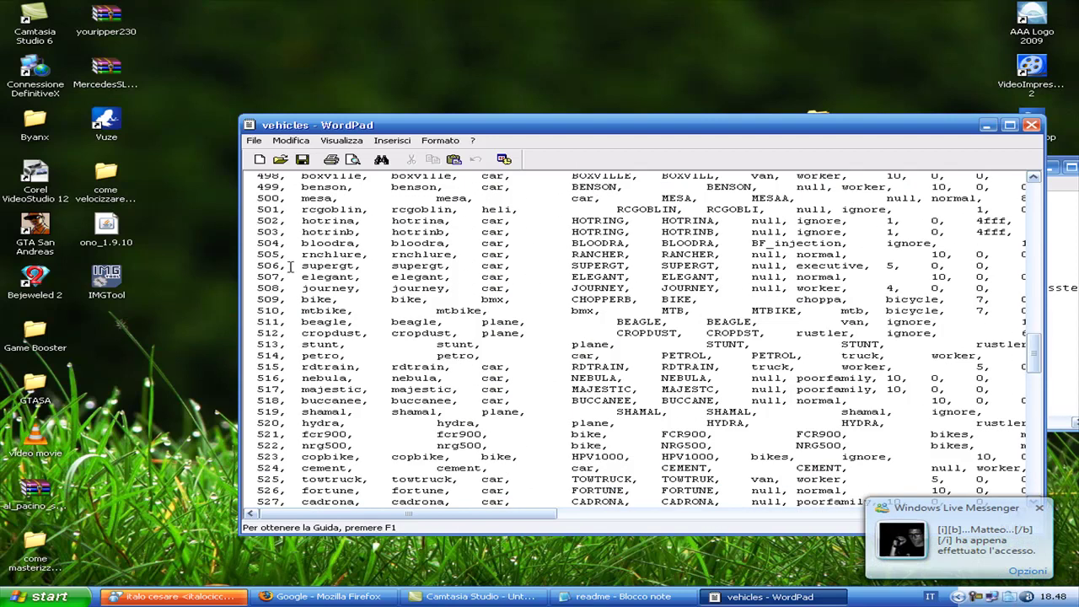
{"action": "left_click_drag", "start_coordinate": [296, 267], "coordinate": [403, 265]}
Copy the complete 506 supergt line for vehicles.ide from the readme, including the values at its far end
{"action": "left_click", "coordinate": [1049, 211]}
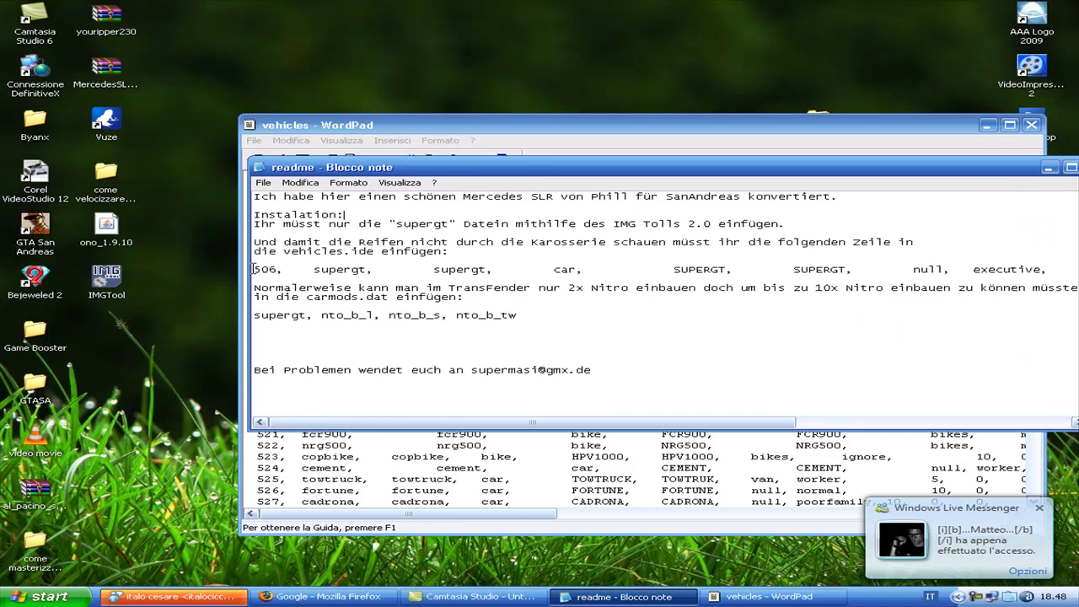
{"action": "left_click_drag", "start_coordinate": [255, 269], "coordinate": [825, 281]}
{"action": "left_click_drag", "start_coordinate": [1075, 276], "coordinate": [1075, 276]}
{"action": "left_click_drag", "start_coordinate": [931, 182], "coordinate": [666, 189]}
{"action": "left_click_drag", "start_coordinate": [638, 429], "coordinate": [774, 430]}
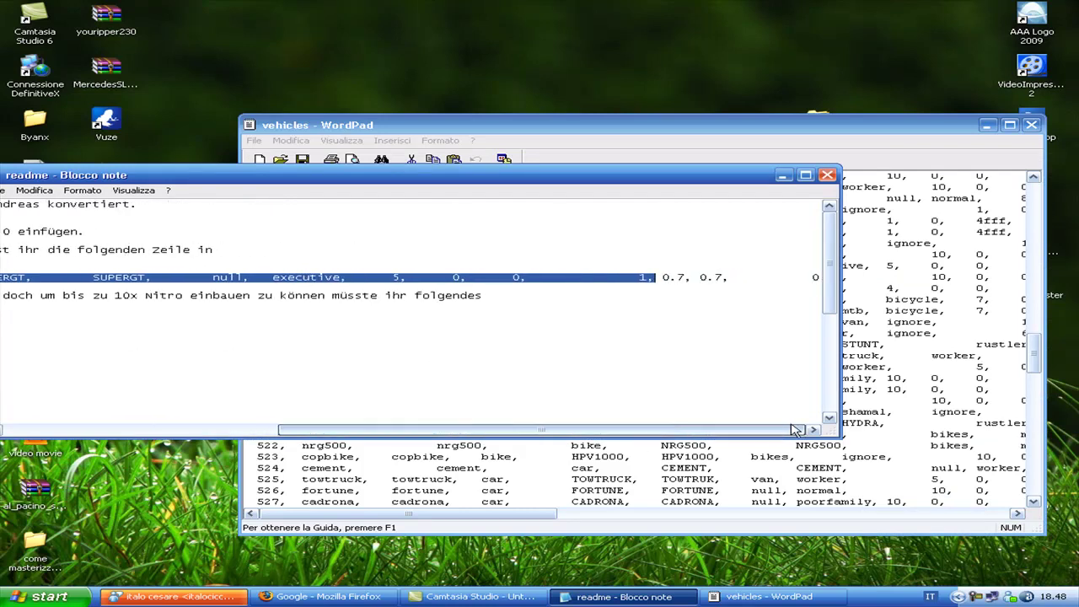
{"action": "left_click_drag", "start_coordinate": [816, 277], "coordinate": [3, 277]}
{"action": "left_click_drag", "start_coordinate": [122, 175], "coordinate": [237, 179]}
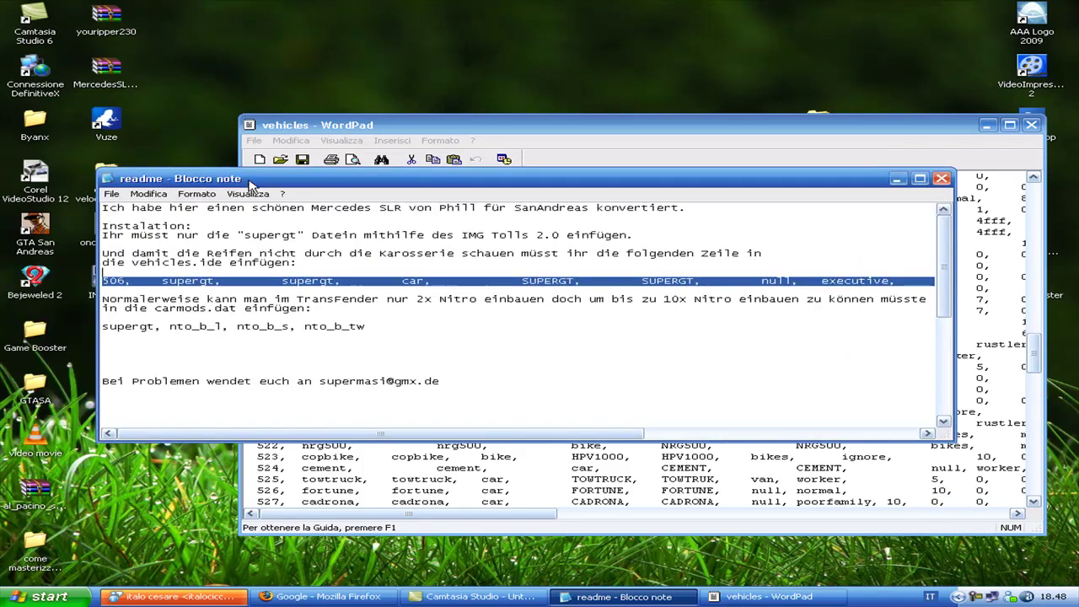
{"action": "right_click", "coordinate": [128, 283]}
{"action": "left_click", "coordinate": [168, 321]}
Replace the 506 supergt line in vehicles.ide with the copied readme line and remove the extra blank line above it
{"action": "left_click", "coordinate": [453, 130]}
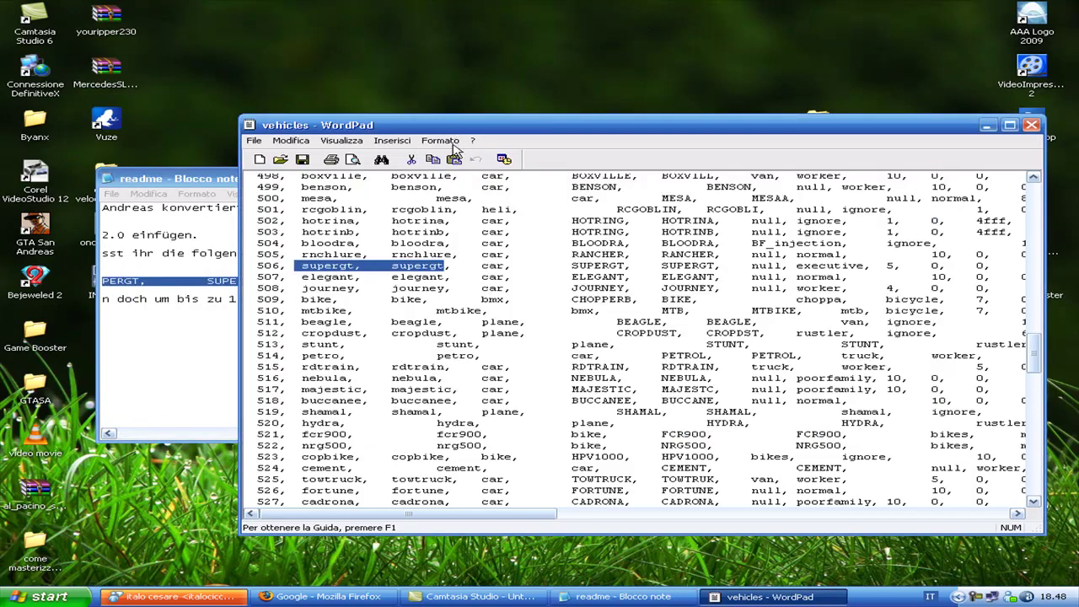
{"action": "left_click", "coordinate": [253, 268]}
{"action": "right_click", "coordinate": [274, 270]}
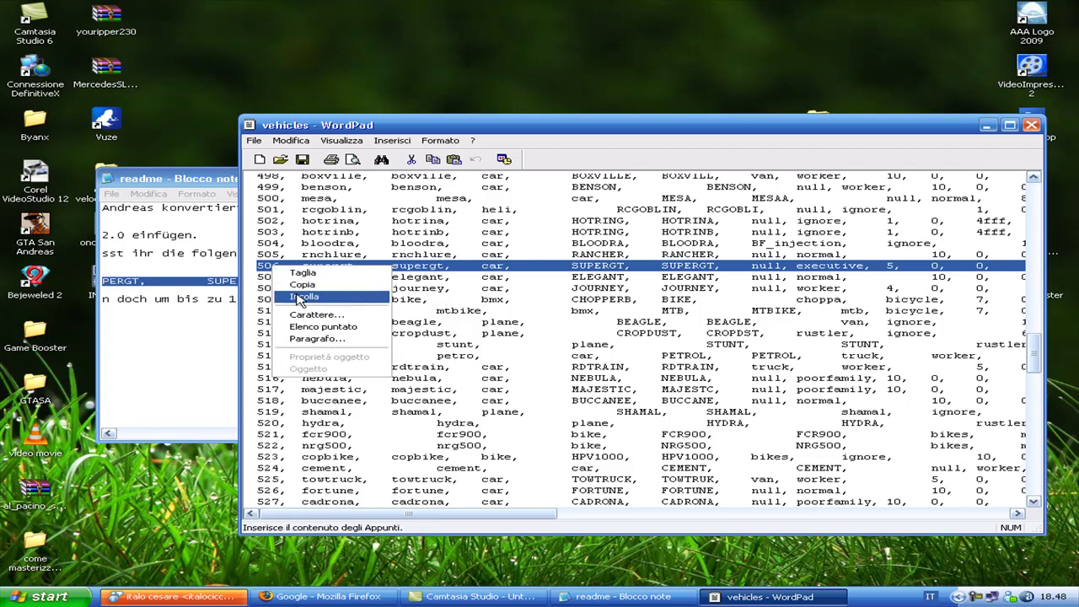
{"action": "left_click", "coordinate": [296, 295]}
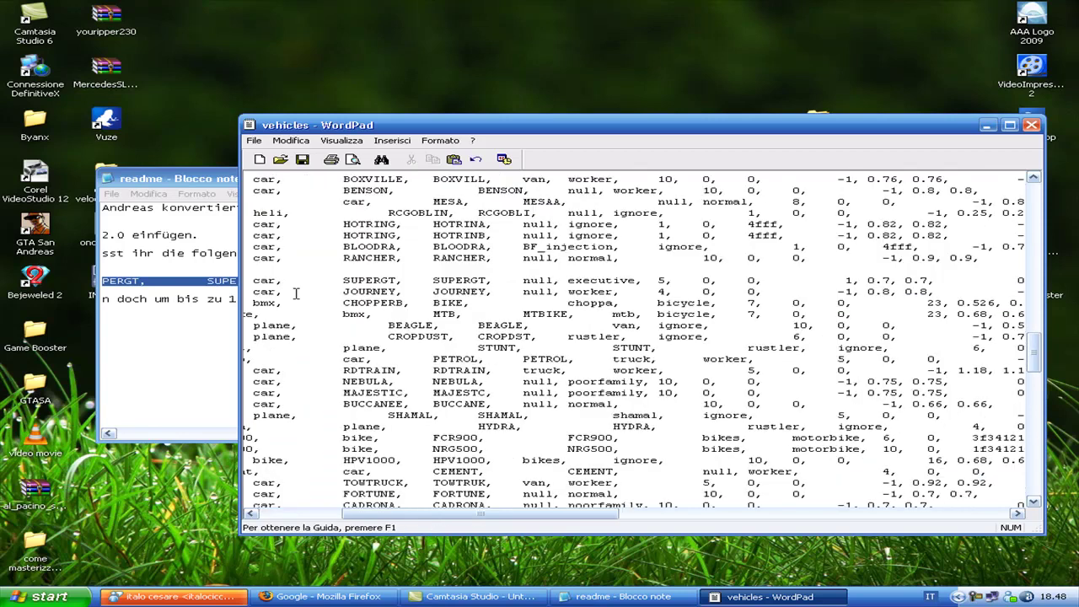
{"action": "left_click_drag", "start_coordinate": [573, 514], "coordinate": [387, 510]}
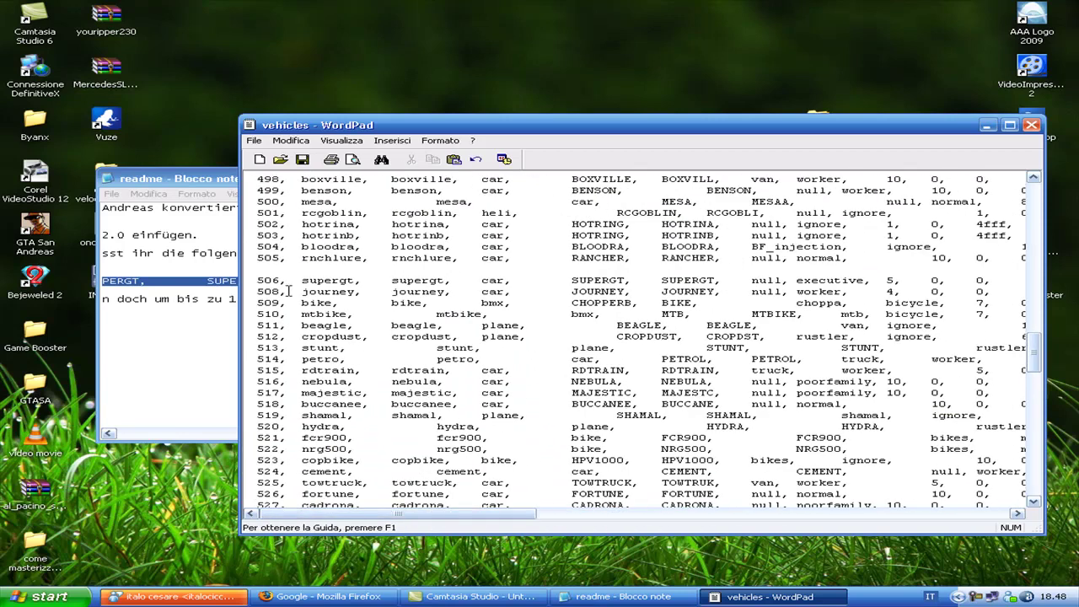
{"action": "left_click", "coordinate": [240, 269]}
{"action": "key", "text": "Delete"}
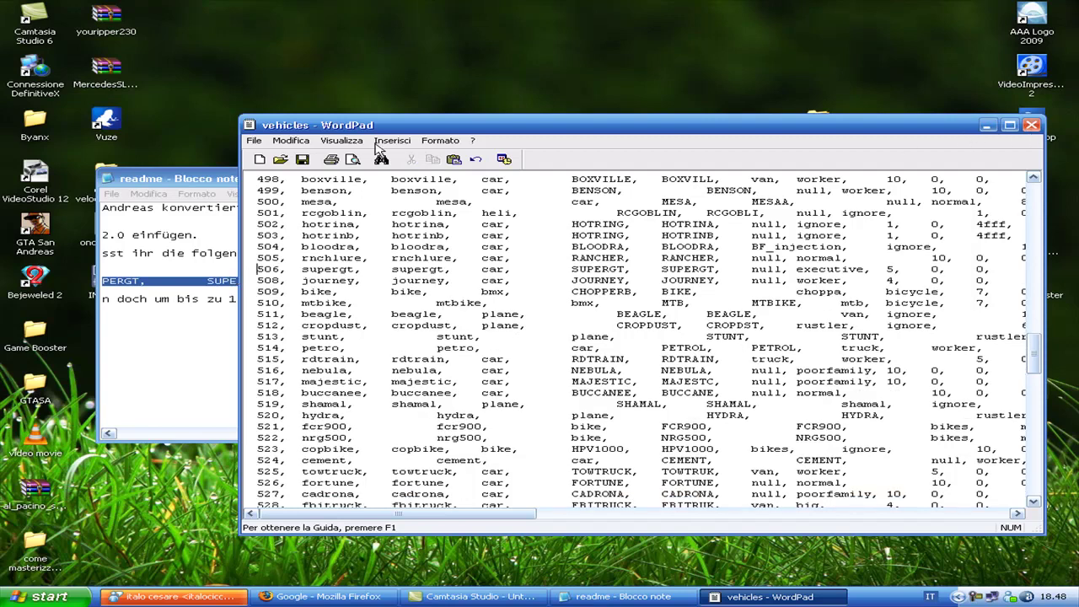
Close the vehicles.ide file and the readme
{"action": "scroll", "coordinate": [877, 160], "scroll_direction": "down", "scroll_amount": 3}
{"action": "left_click", "coordinate": [1030, 125]}
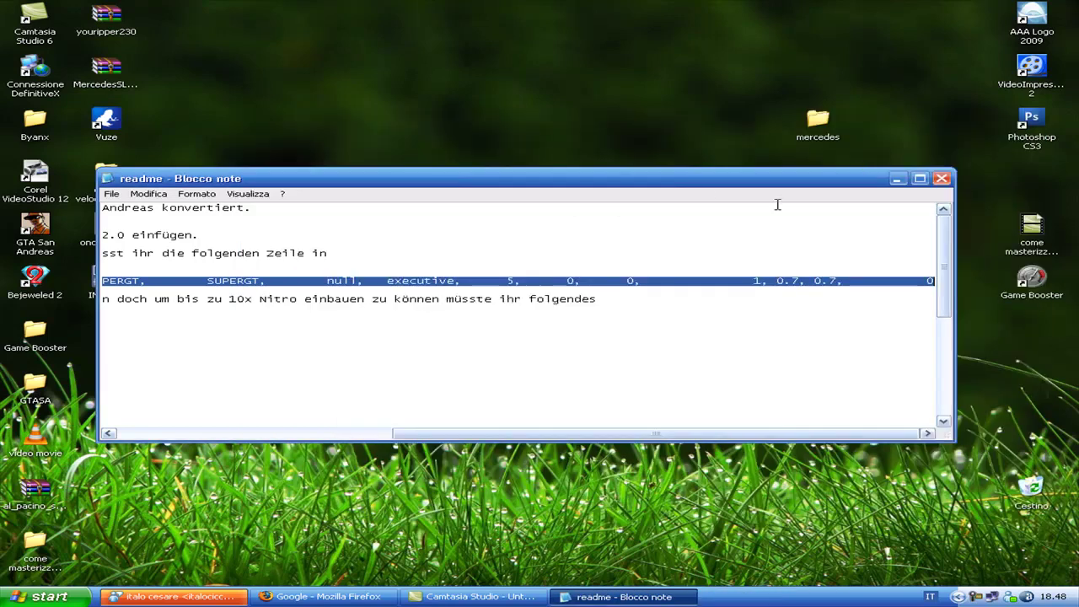
{"action": "left_click", "coordinate": [942, 178]}
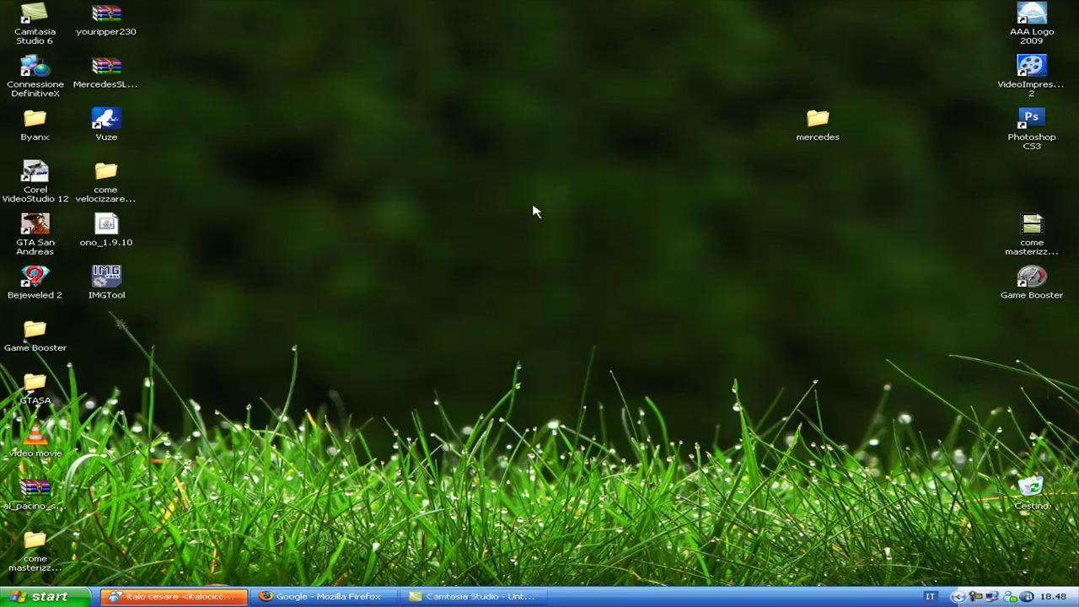